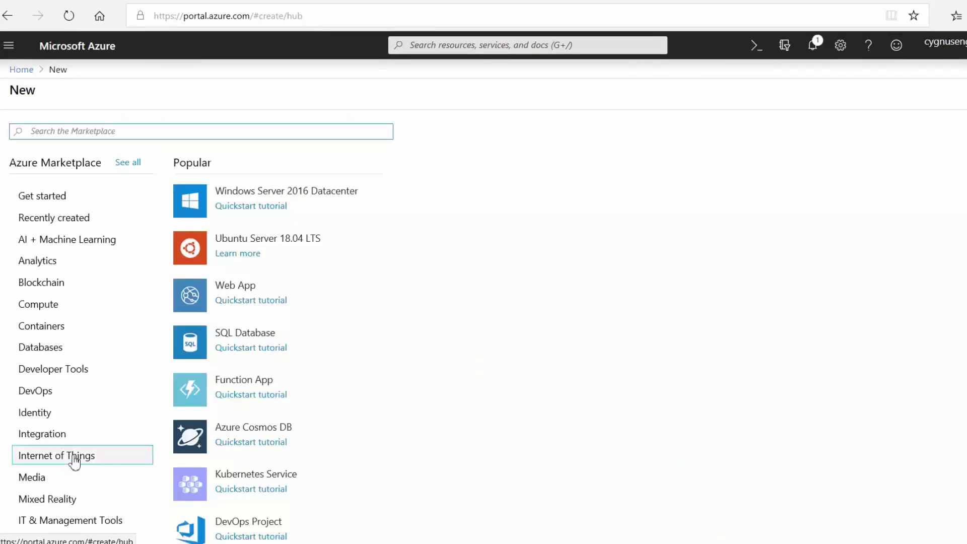
Create an IoT Hub from the Internet of Things category, naming it myserverlessdemohub.
left_click(31, 453)
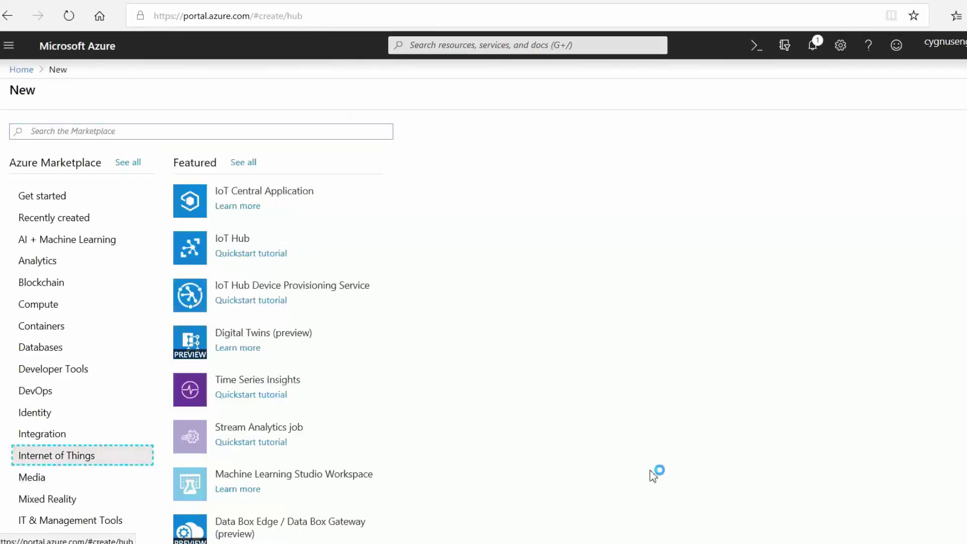
left_click(230, 243)
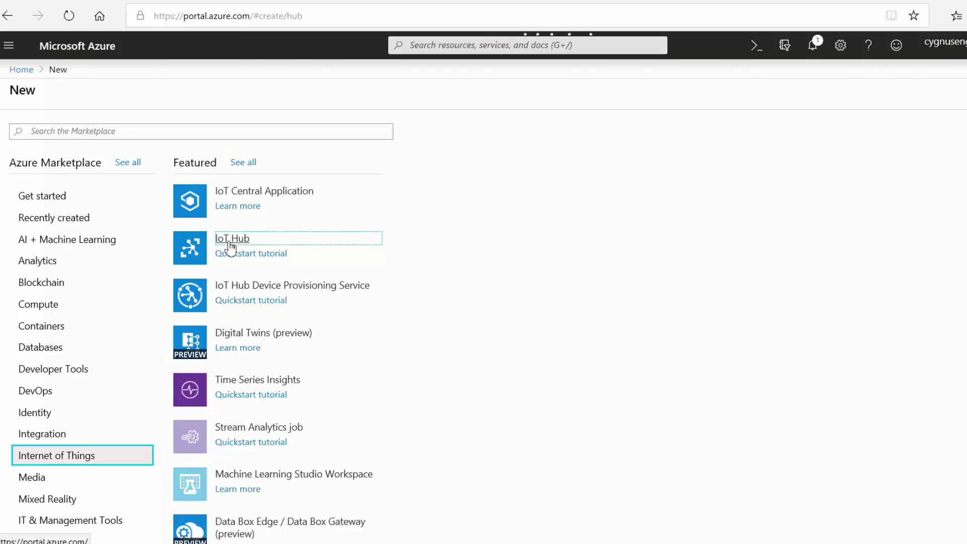
left_click(223, 345)
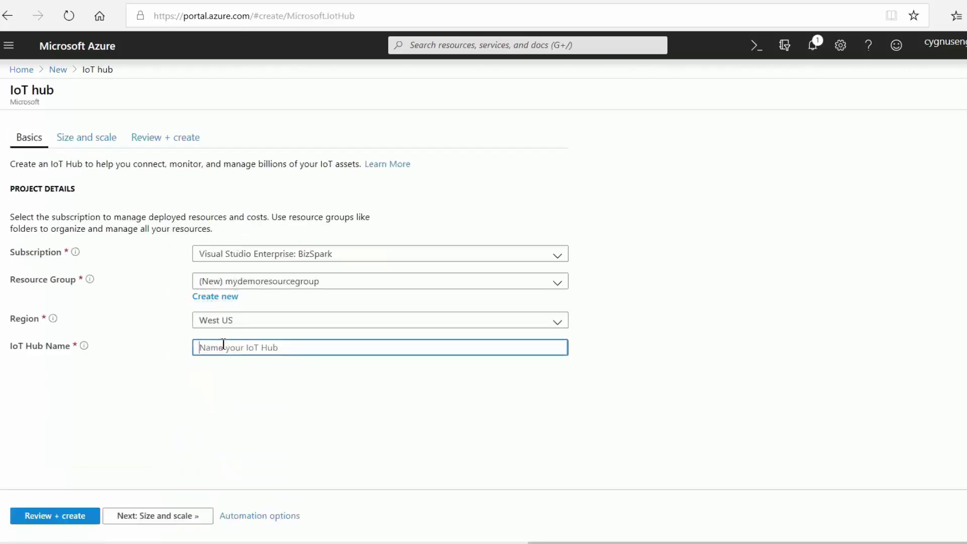
type("myserverlessdemohub")
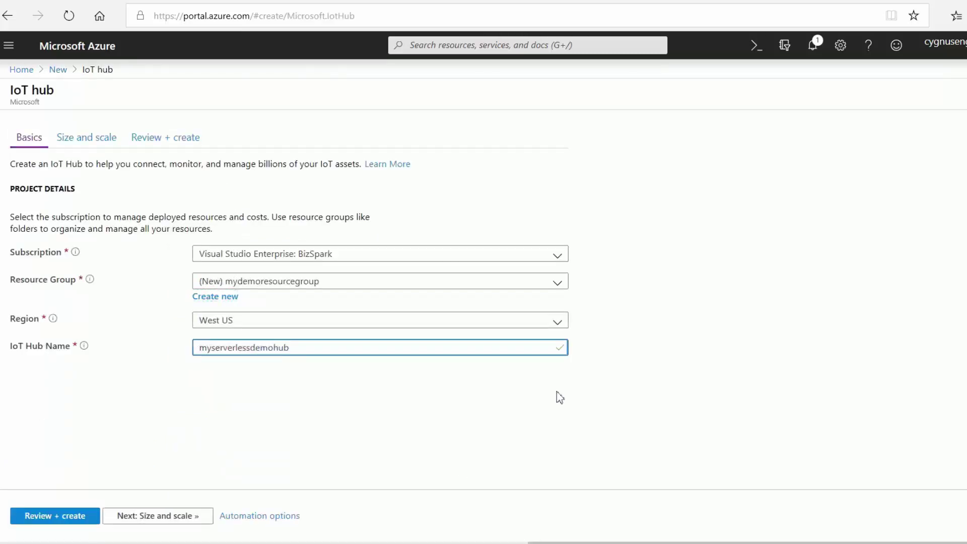
left_click(55, 515)
left_click(35, 518)
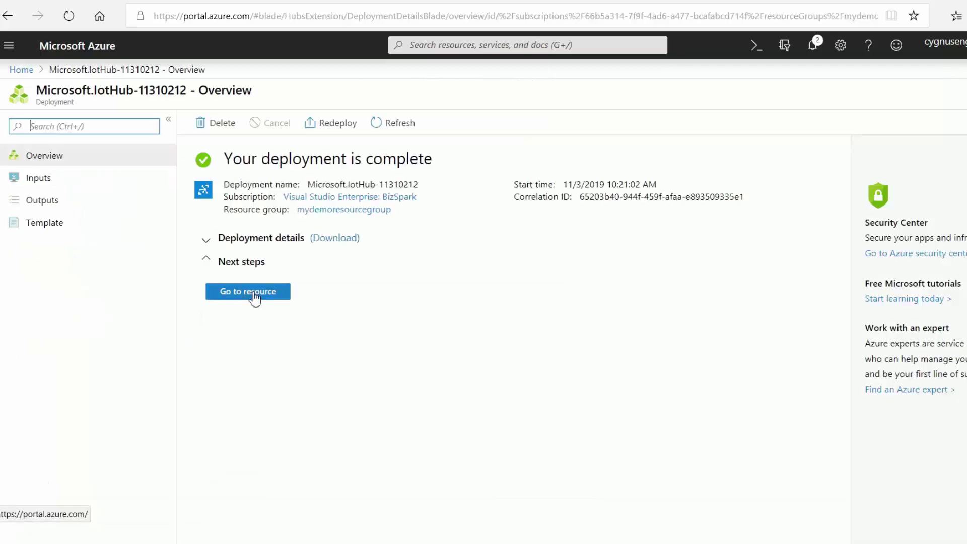
Go to the deployed IoT Hub resource and show its IoT devices list.
left_click(254, 291)
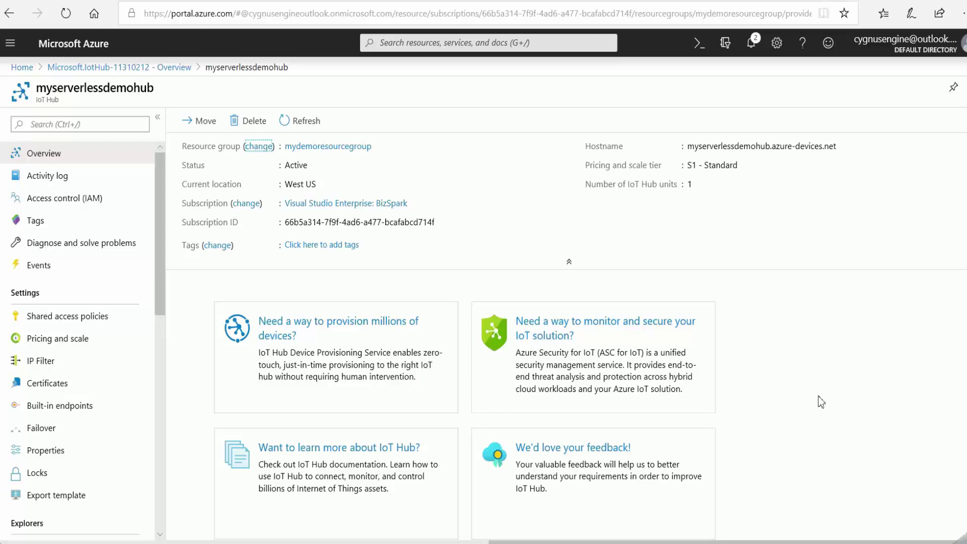
scroll(117, 230, "down", 6)
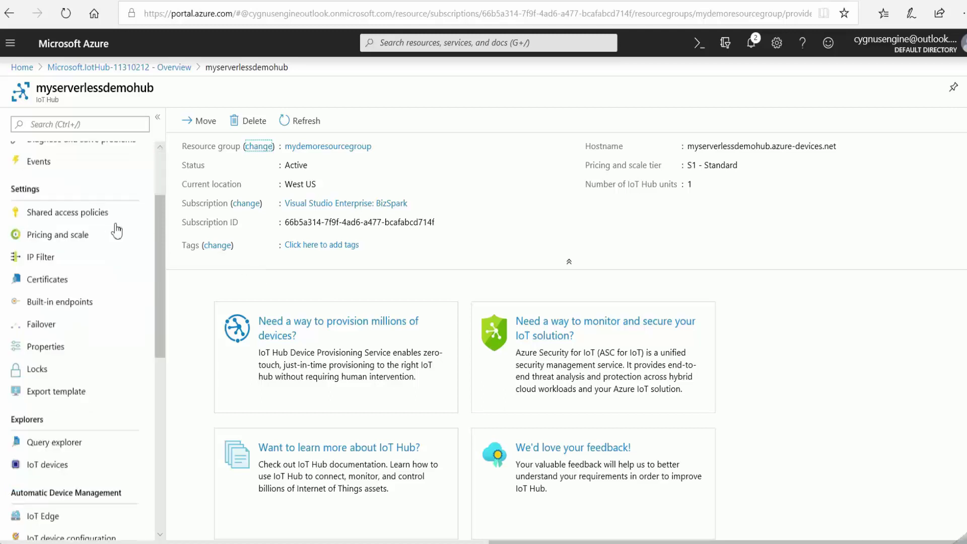
scroll(115, 224, "down", 3)
scroll(150, 321, "up", 2)
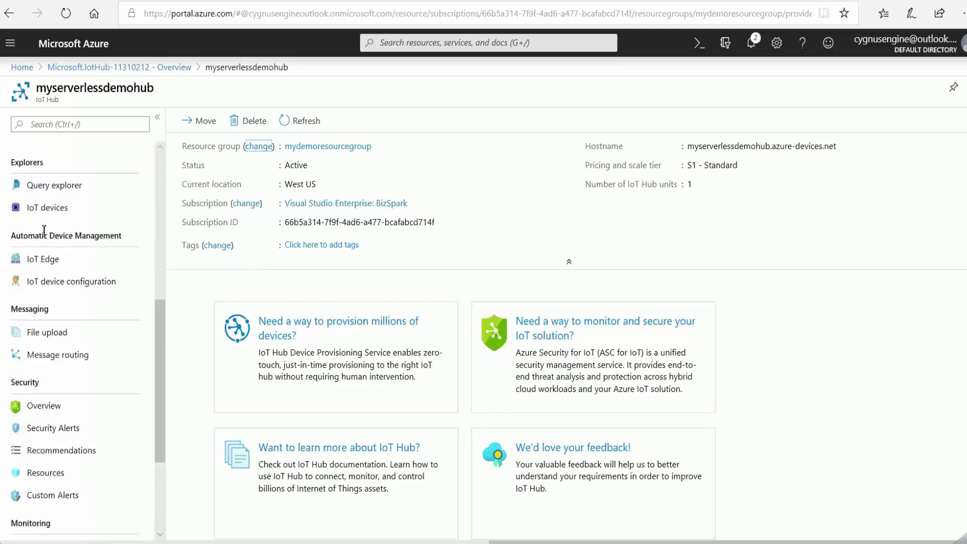
left_click(43, 208)
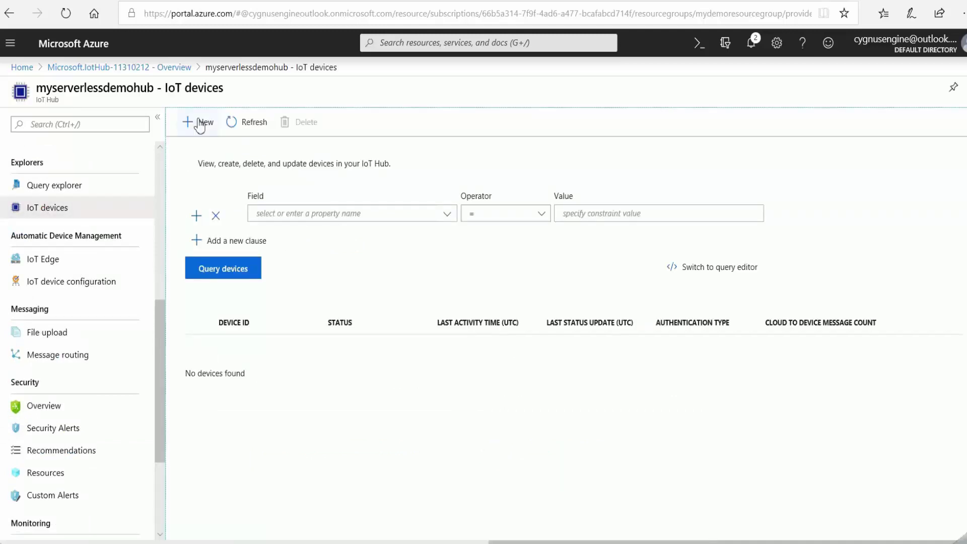
Add a new IoT device with the device ID mygroovepic and save it.
left_click(196, 122)
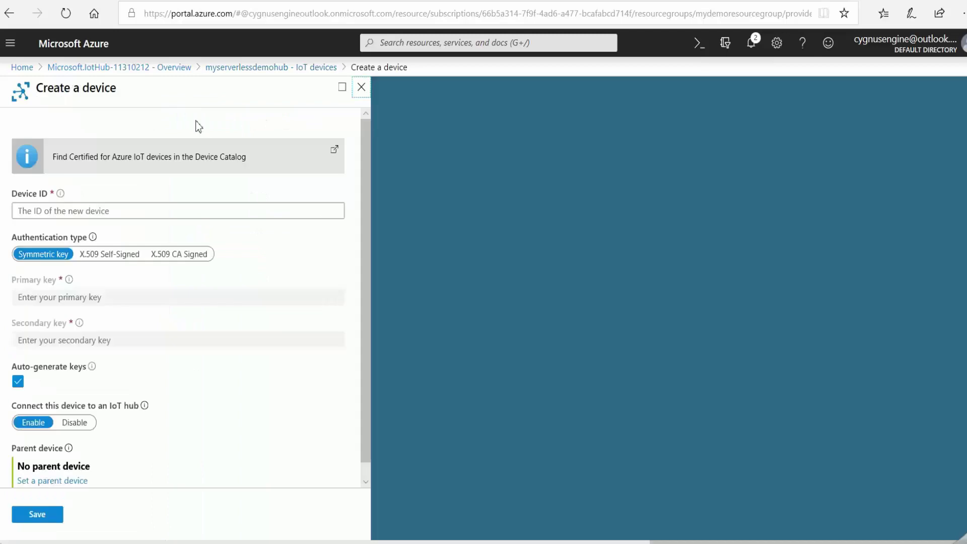
left_click(35, 211)
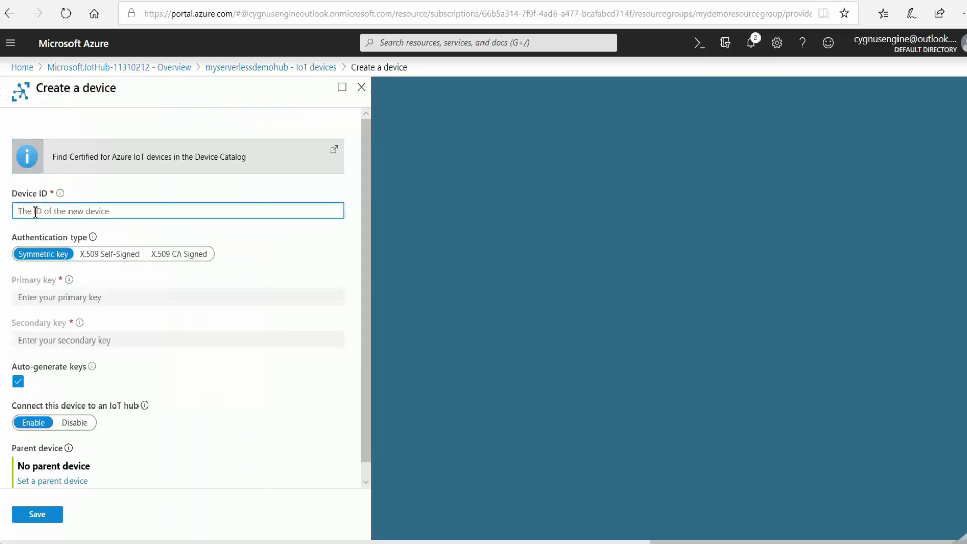
type("mygroovepic")
scroll(36, 211, "down", 1)
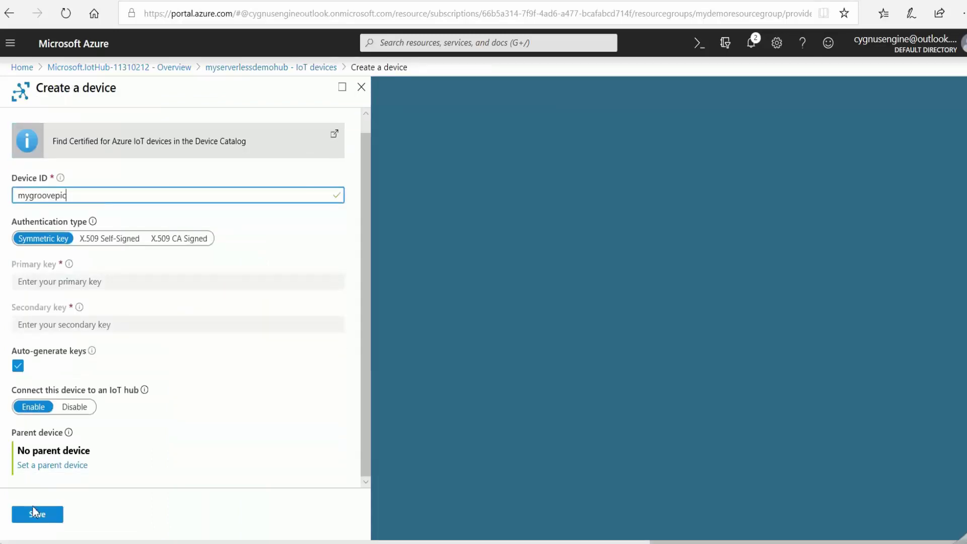
left_click(49, 518)
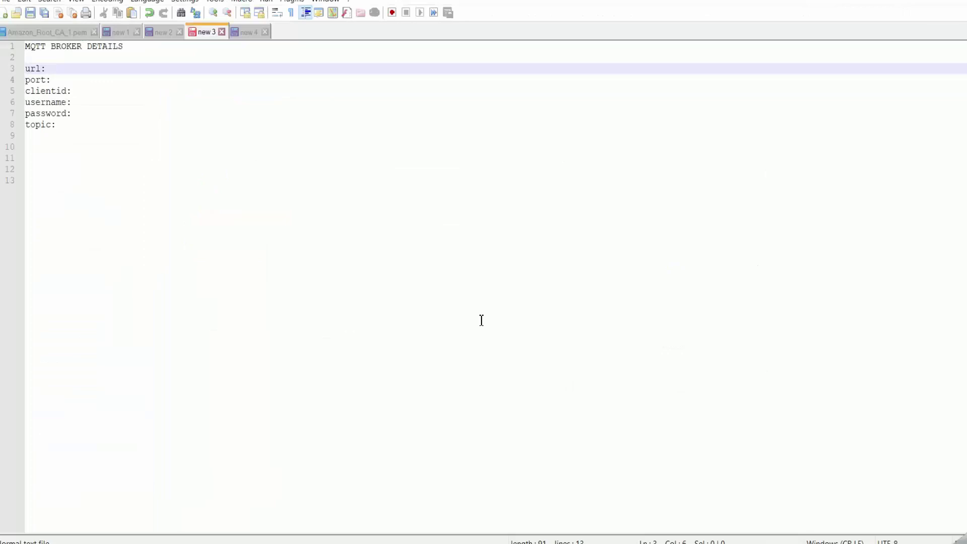
In the MQTT broker details text file in Notepad++, enter ssl://myserverlessdemohub.azure-devices.net as the url.
left_click_drag(58, 125, 25, 125)
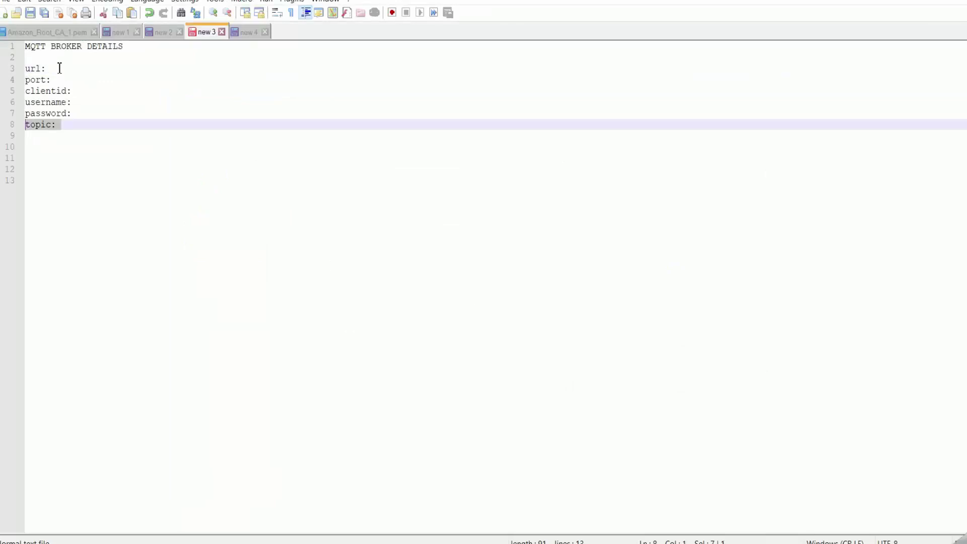
left_click(59, 68)
type("ssl://myserverlessdemohub.azure-devices.net")
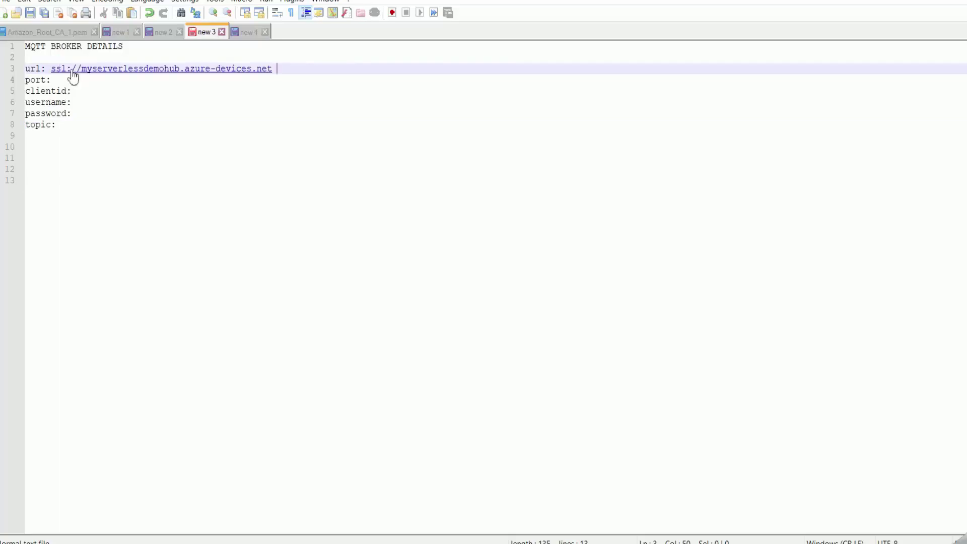
left_click_drag(81, 71, 278, 73)
left_click(187, 70)
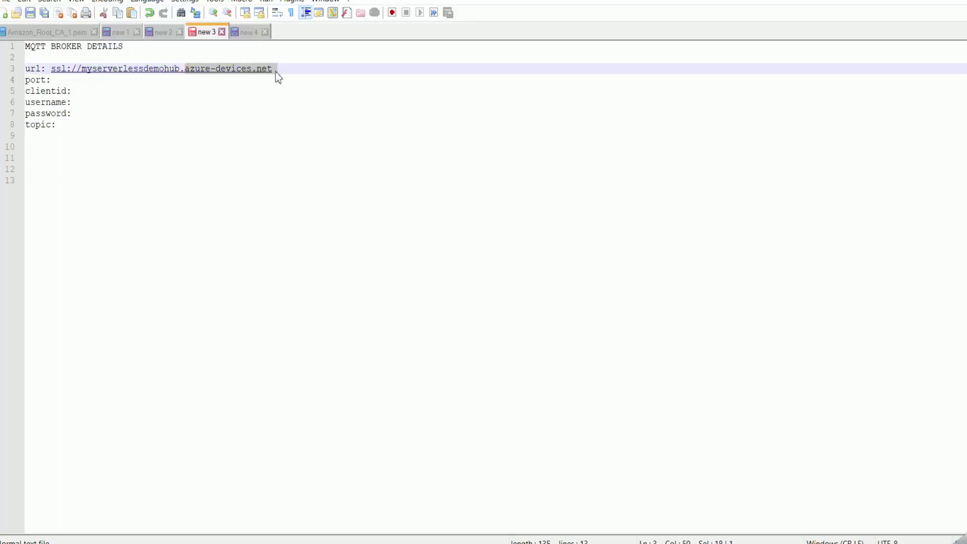
left_click_drag(50, 71, 82, 73)
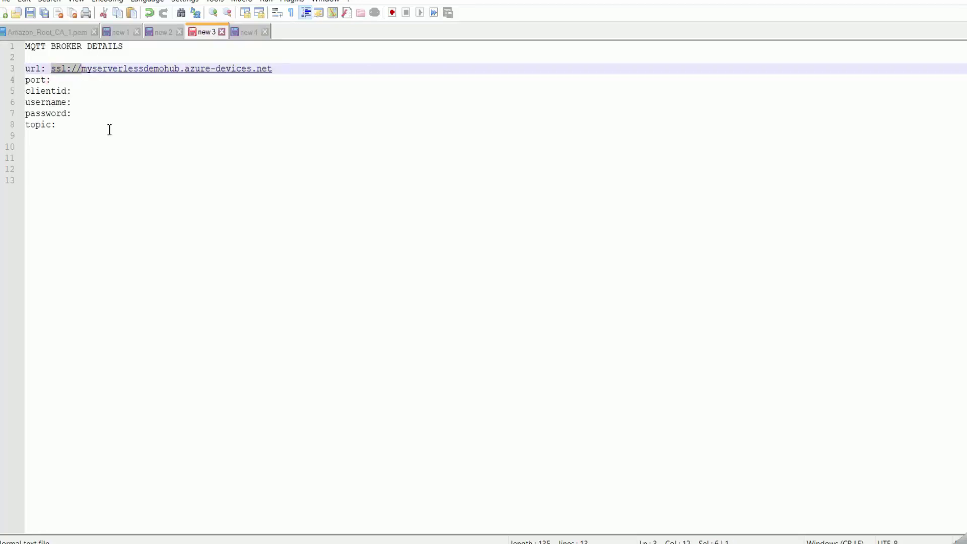
Fill in port 8883 and client ID mygroovepic in the MQTT broker details.
left_click(60, 79)
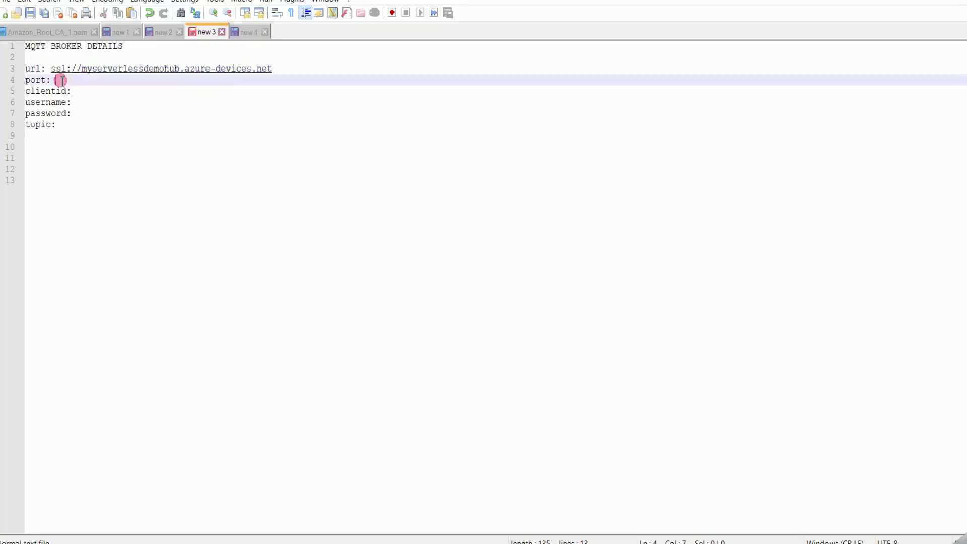
type("8883")
left_click(82, 92)
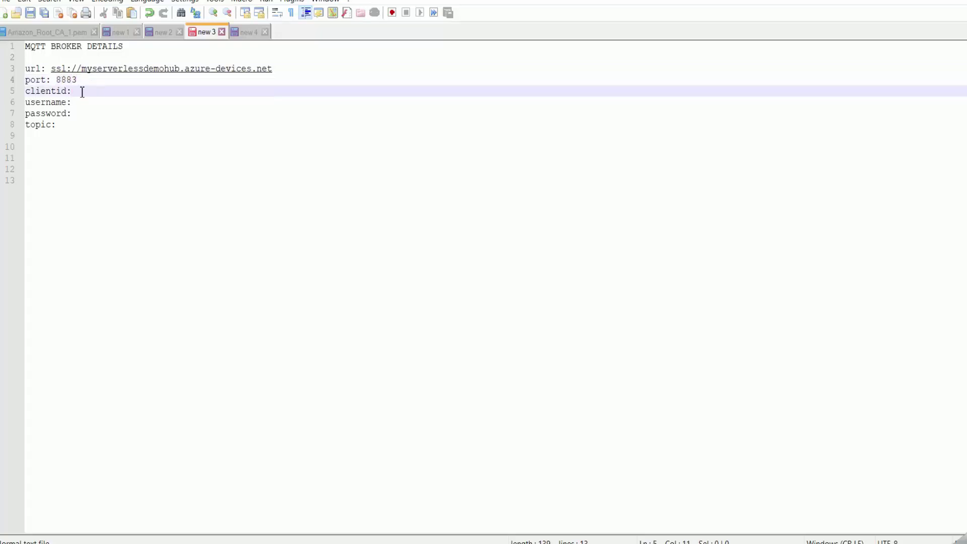
type("mygroovepic")
Enter myserverlessdemohub.azure-devices.net/mygroovepic as the username in the MQTT broker details.
left_click(86, 107)
type("myserverlessdemohub.azure-devices.net/mygroovepic")
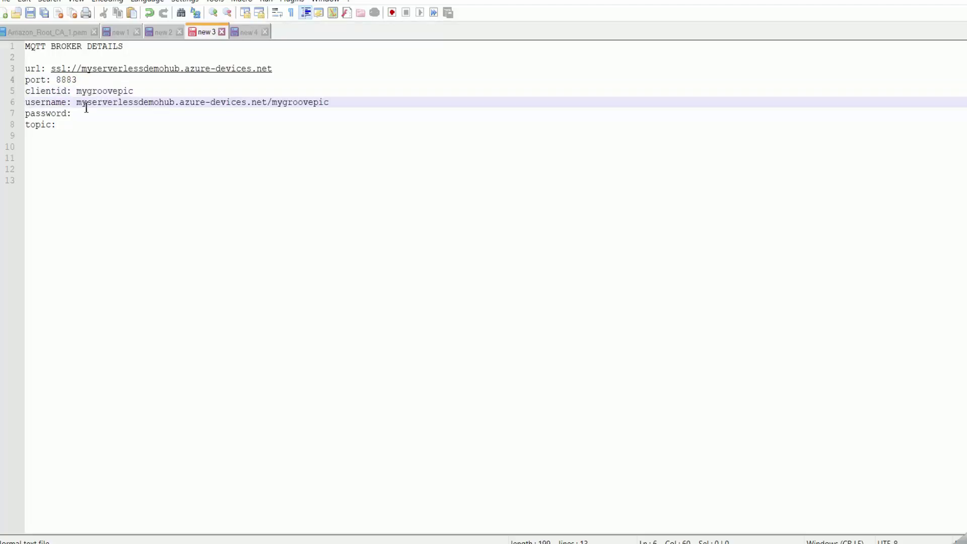
left_click_drag(77, 103, 262, 106)
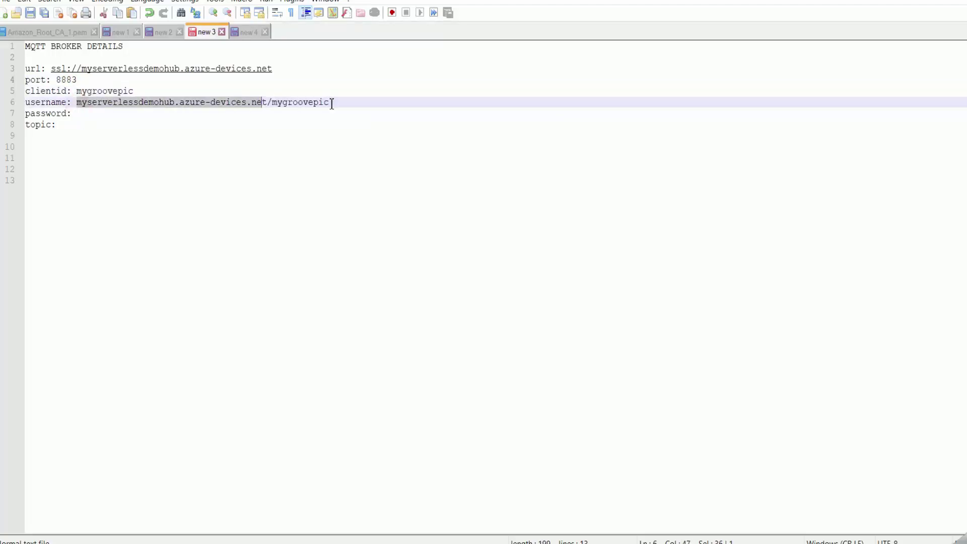
left_click_drag(330, 103, 273, 103)
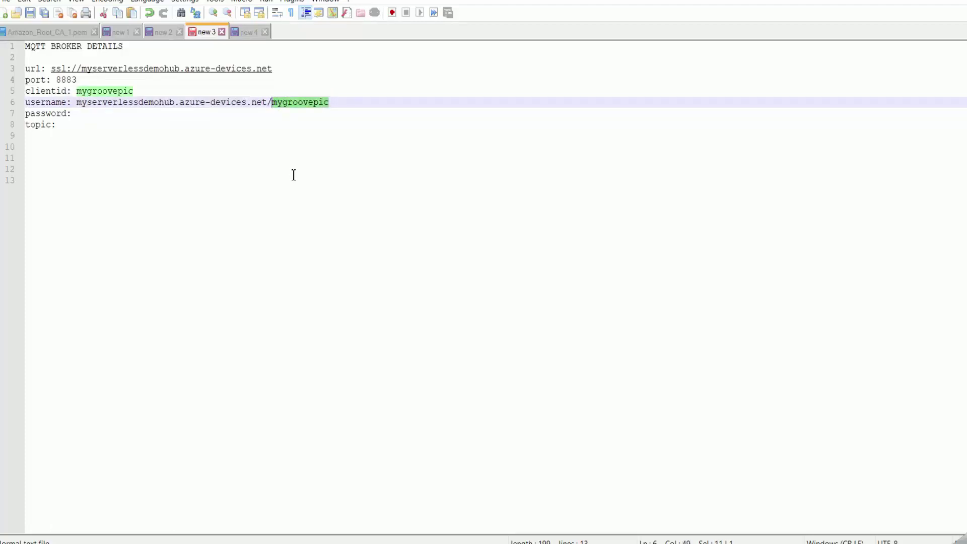
Enter devices/mygroovepic/messages/events/temperature as the topic in the MQTT broker details.
left_click(85, 116)
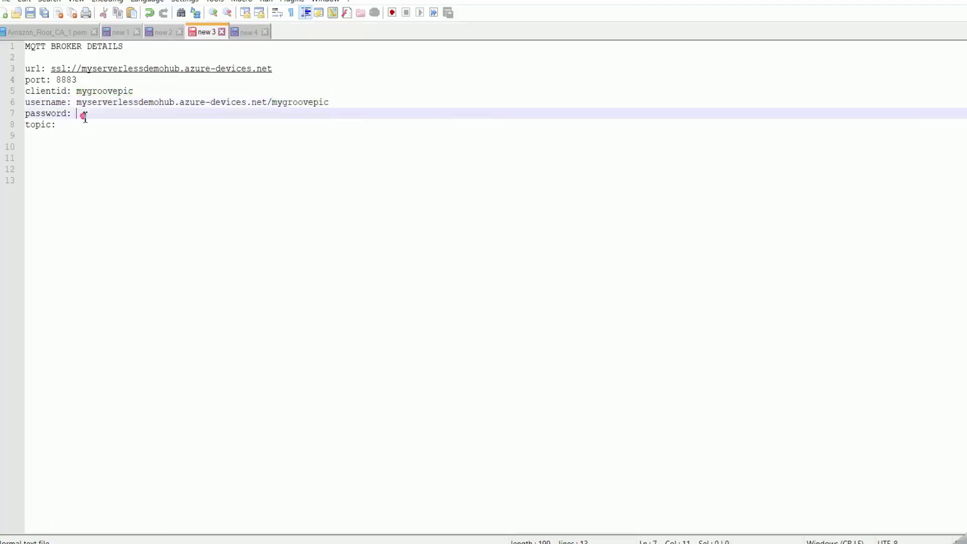
left_click(62, 127)
type("devices/mygroovepic/messages/events/")
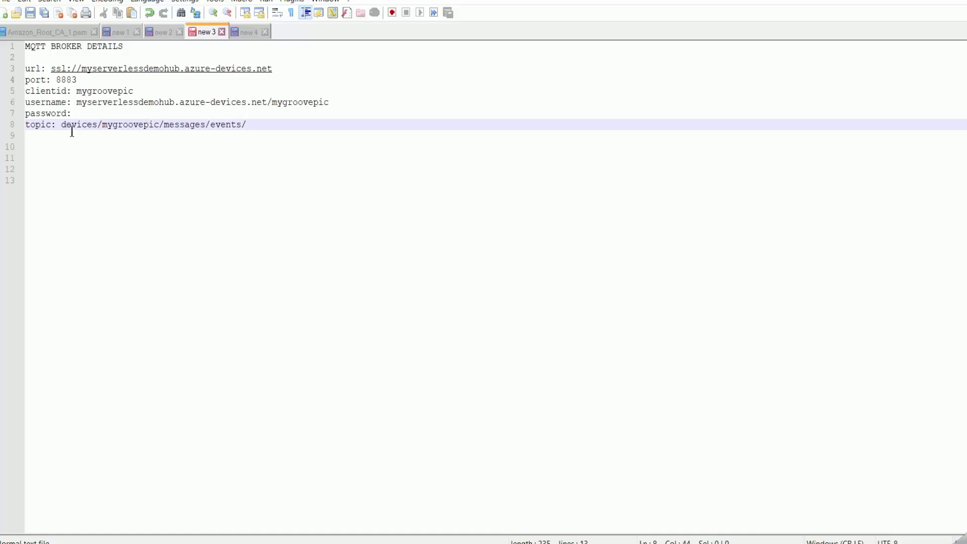
left_click_drag(62, 128, 162, 129)
double_click(168, 126)
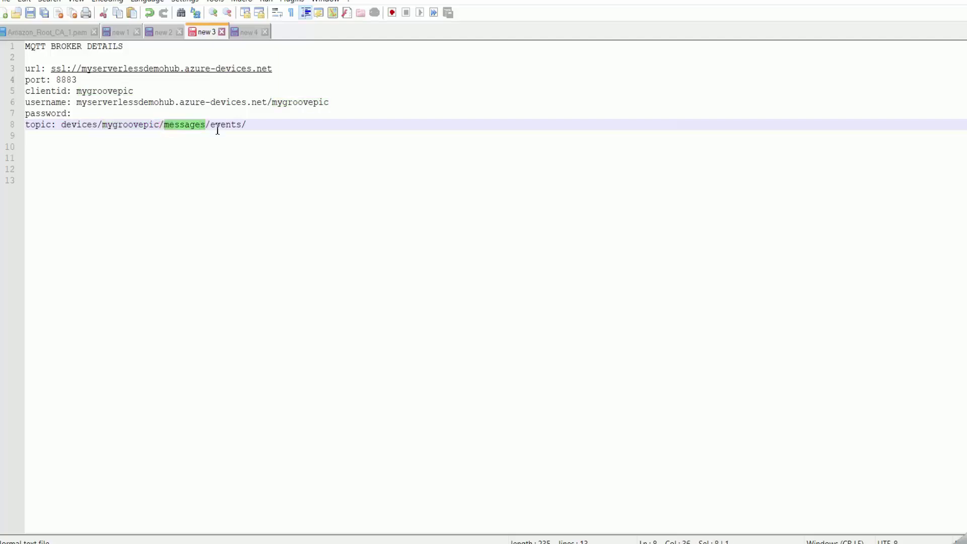
left_click(214, 126)
left_click(265, 125)
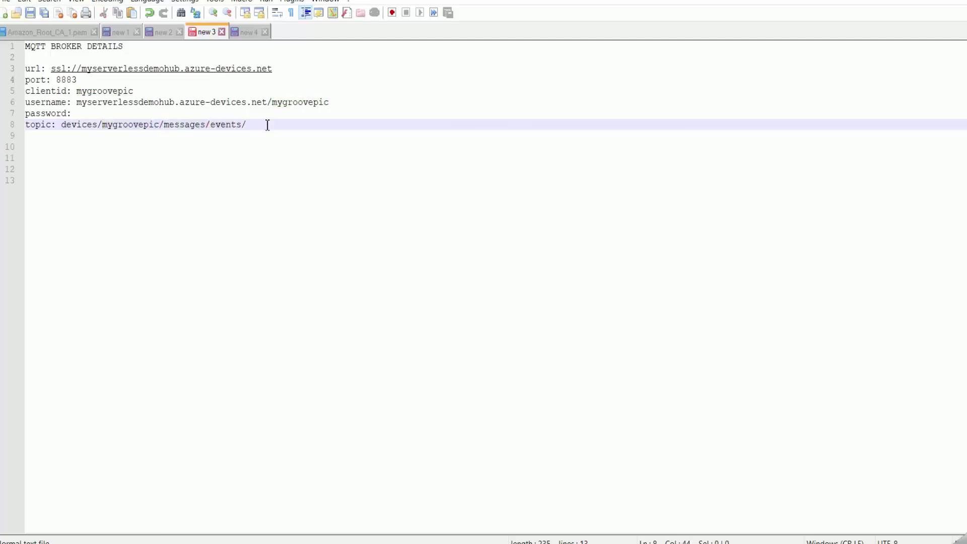
type("temperature")
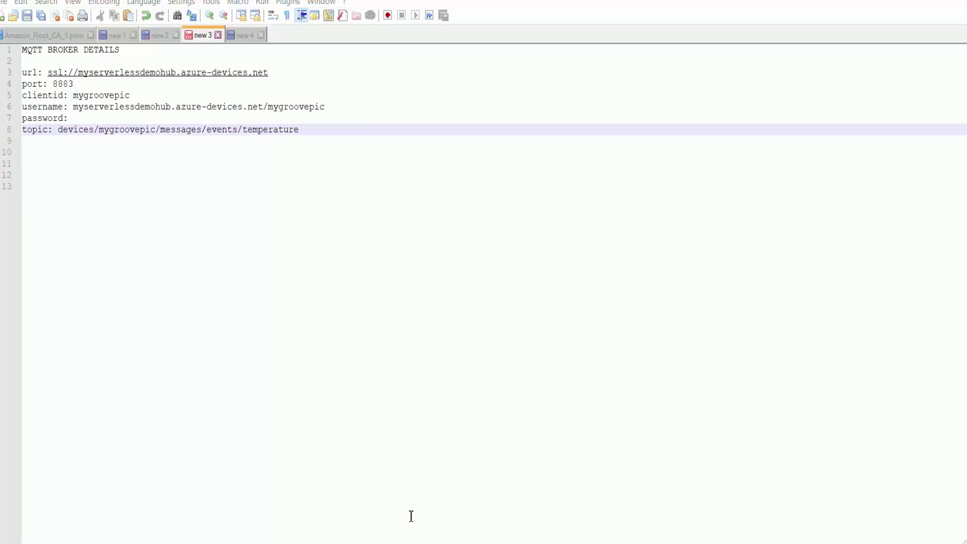
Switch to the Azure portal and copy the primary key connection string of the hub's iothubowner shared access policy.
key("alt+Tab")
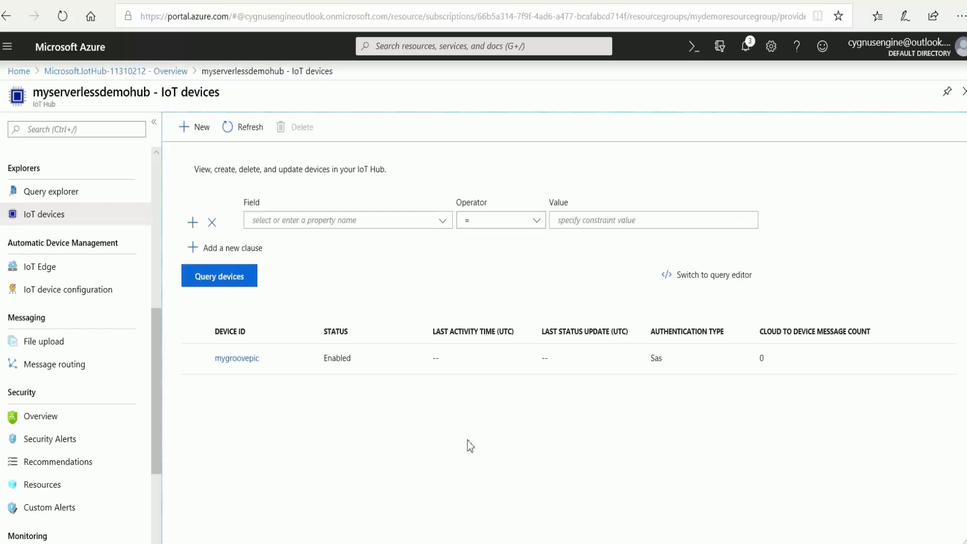
scroll(126, 282, "up", 7)
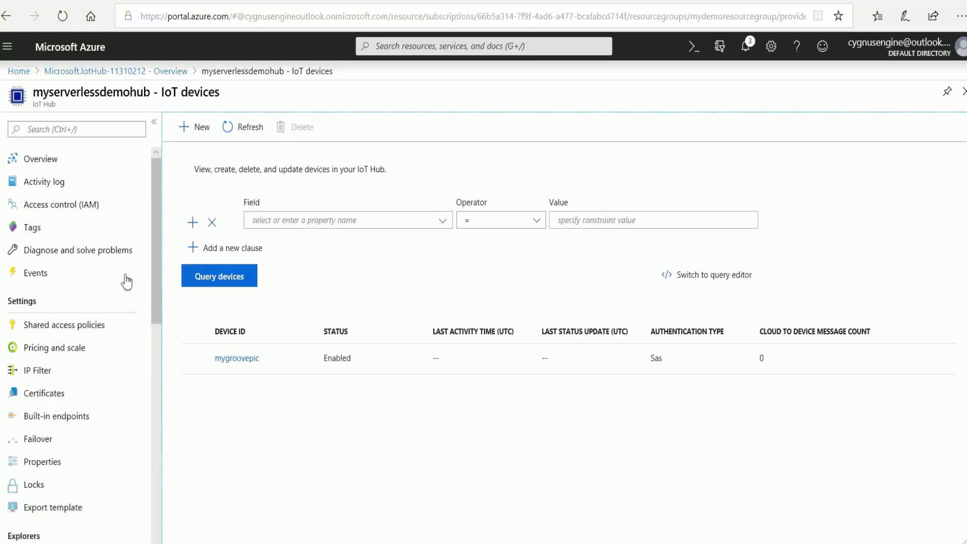
left_click(67, 329)
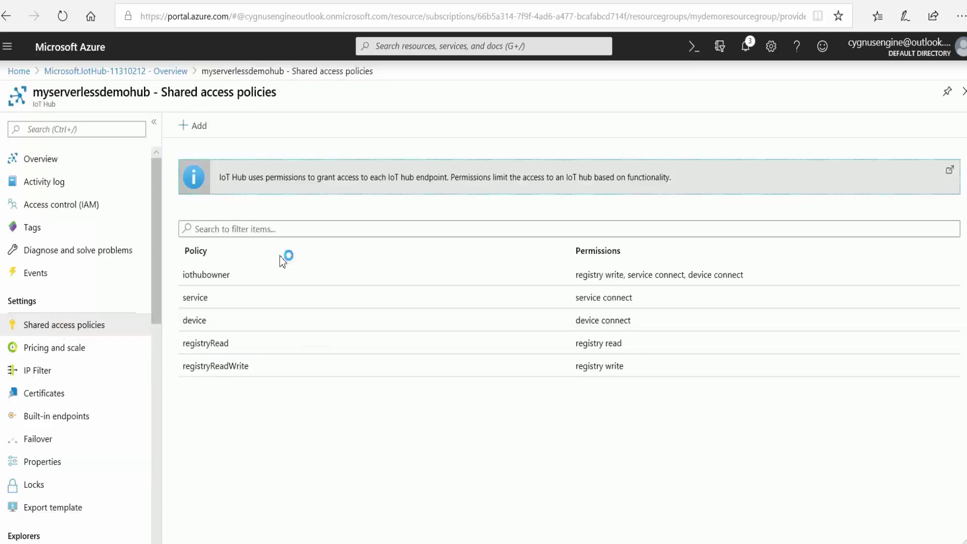
left_click(215, 276)
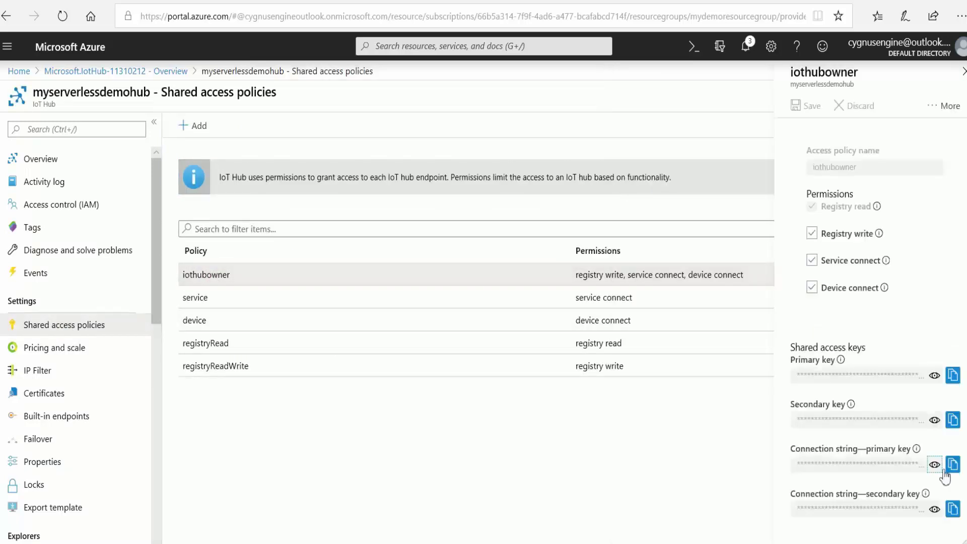
left_click(935, 464)
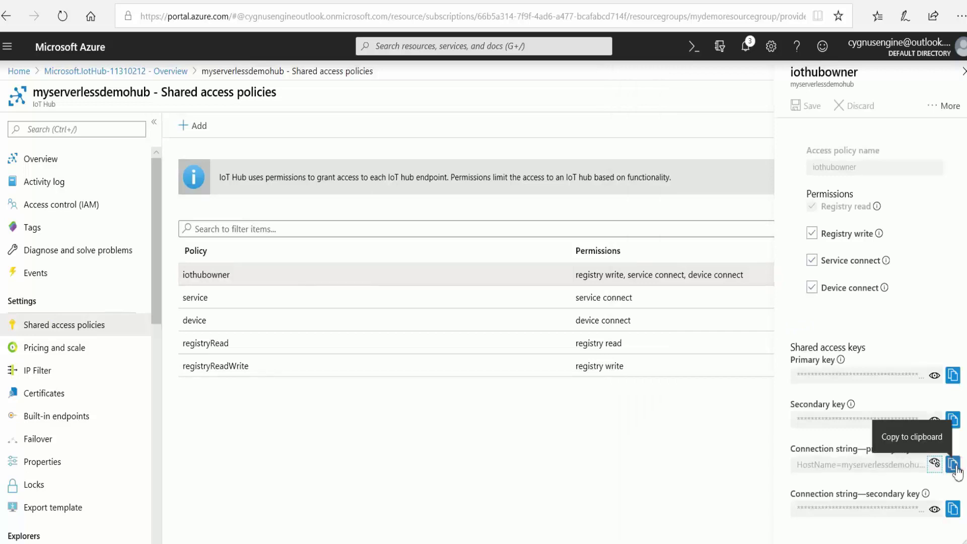
left_click(953, 464)
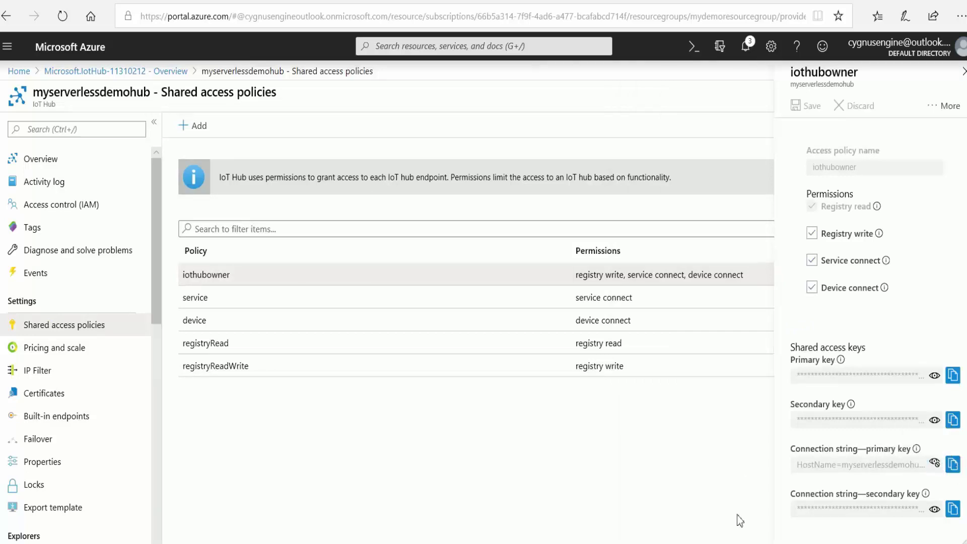
Switch to Device Explorer Twin and paste the copied connection string as the IoT Hub Connection String.
key("alt+Tab")
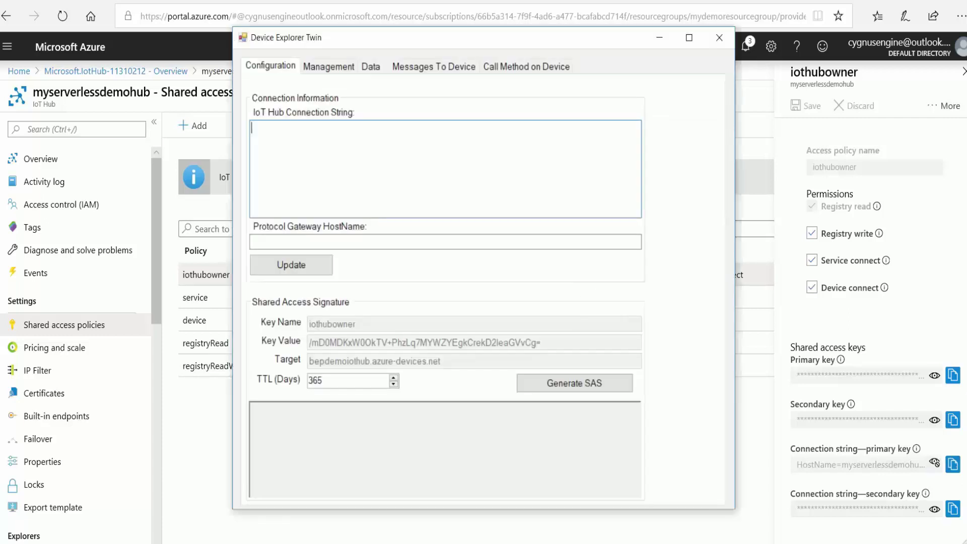
right_click(261, 132)
left_click(294, 190)
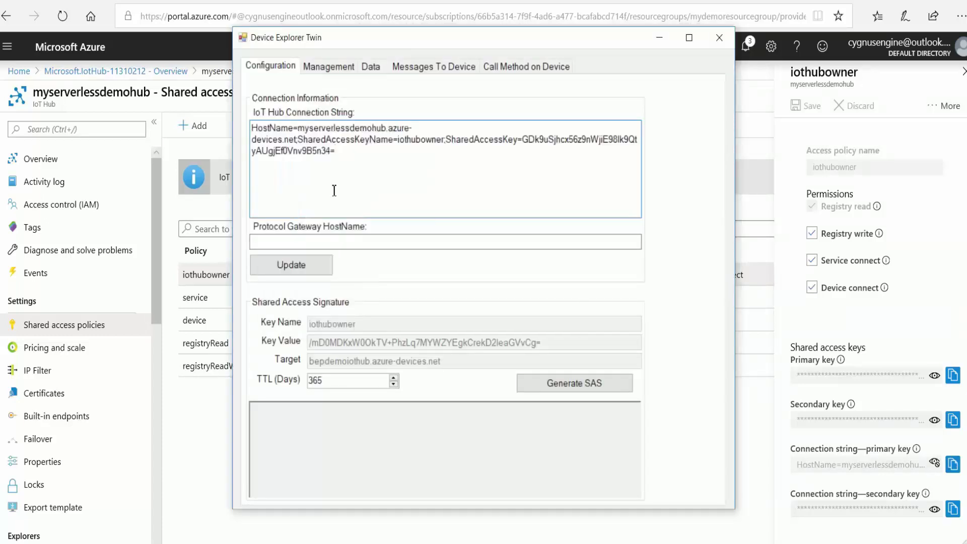
Apply the new connection settings in Device Explorer and generate a SAS token for the mygroovepic device.
left_click(280, 264)
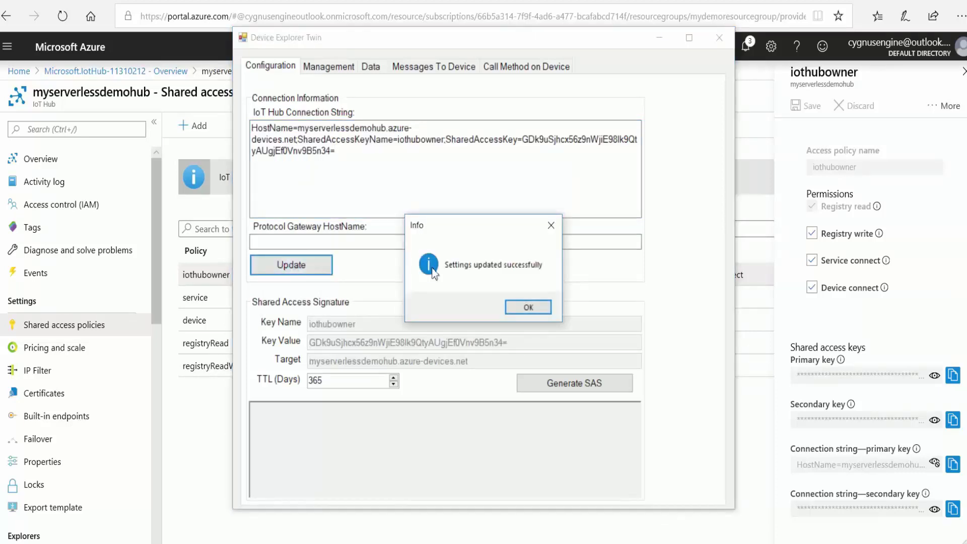
left_click(527, 306)
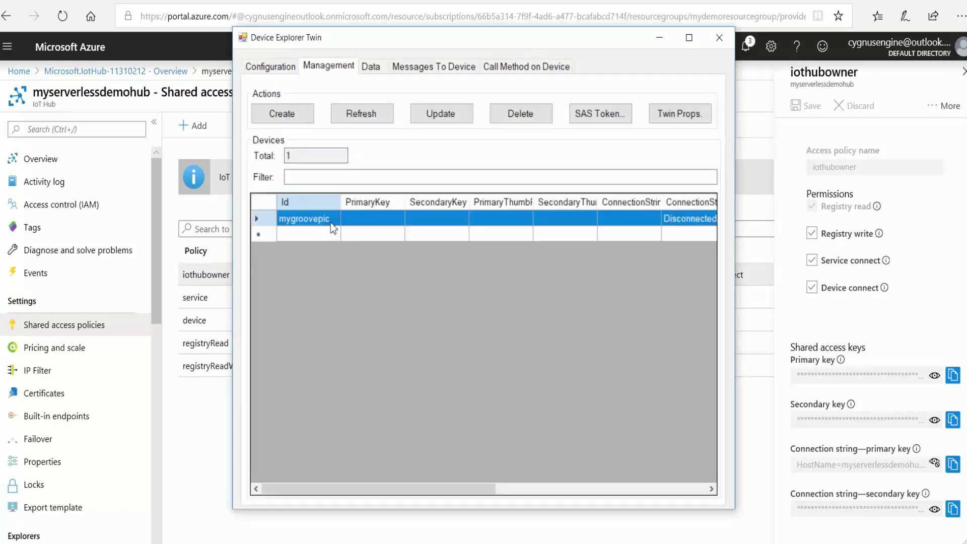
left_click(590, 114)
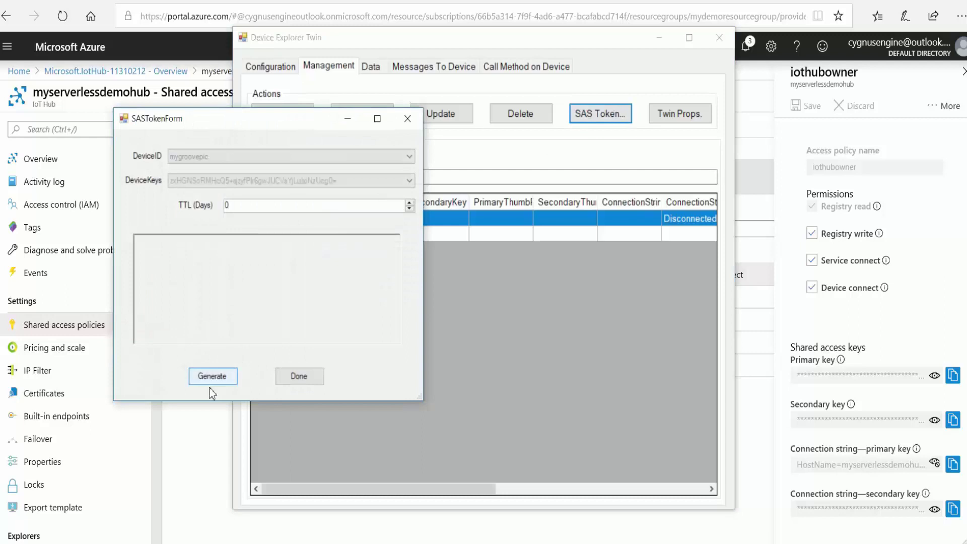
left_click(210, 377)
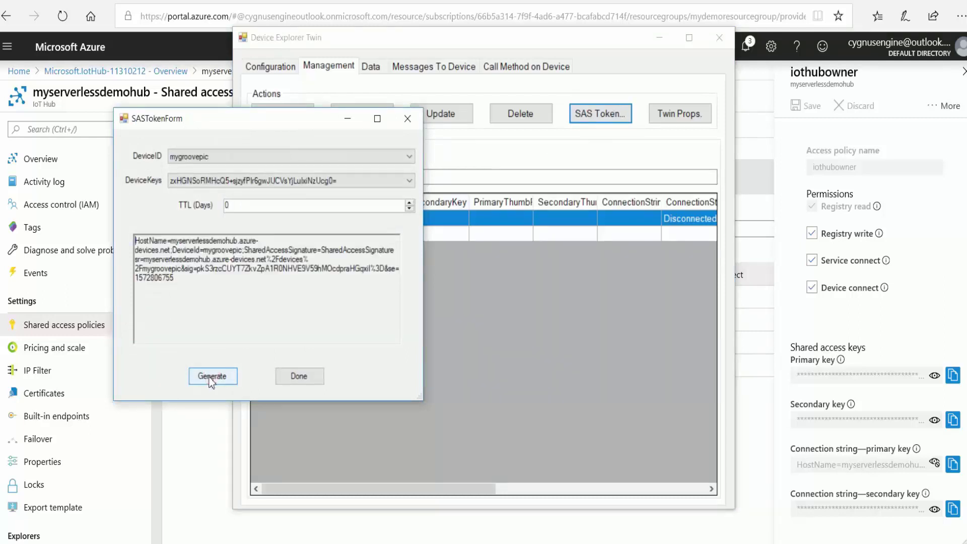
Copy the SharedAccessSignature value from the generated token and paste it as the password in the MQTT broker details, without an extra line.
left_click(322, 250)
left_click_drag(324, 254, 340, 277)
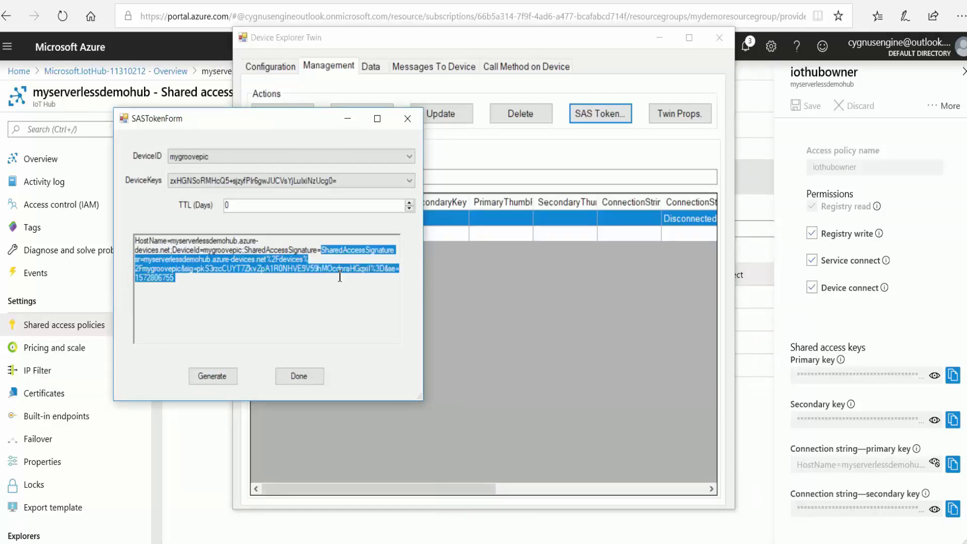
key("alt+Tab")
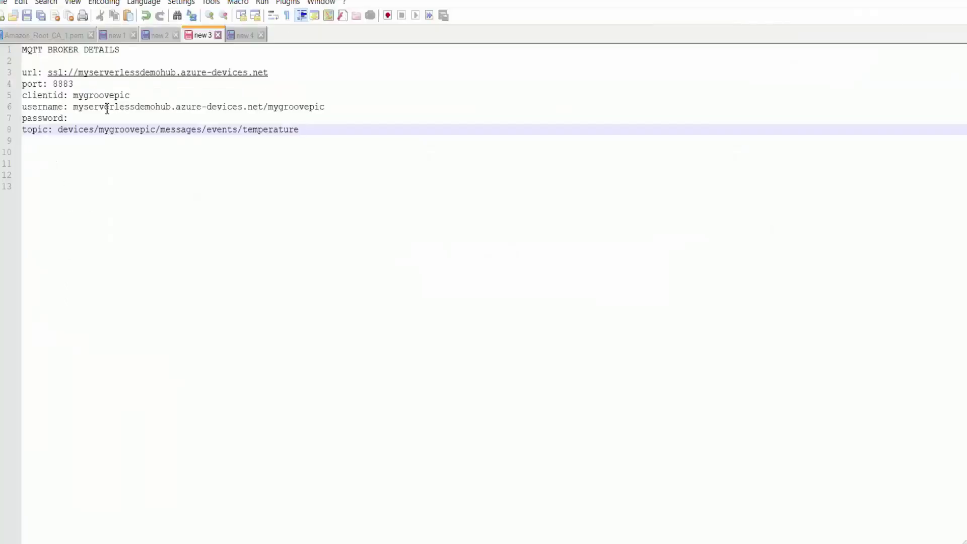
left_click(74, 120)
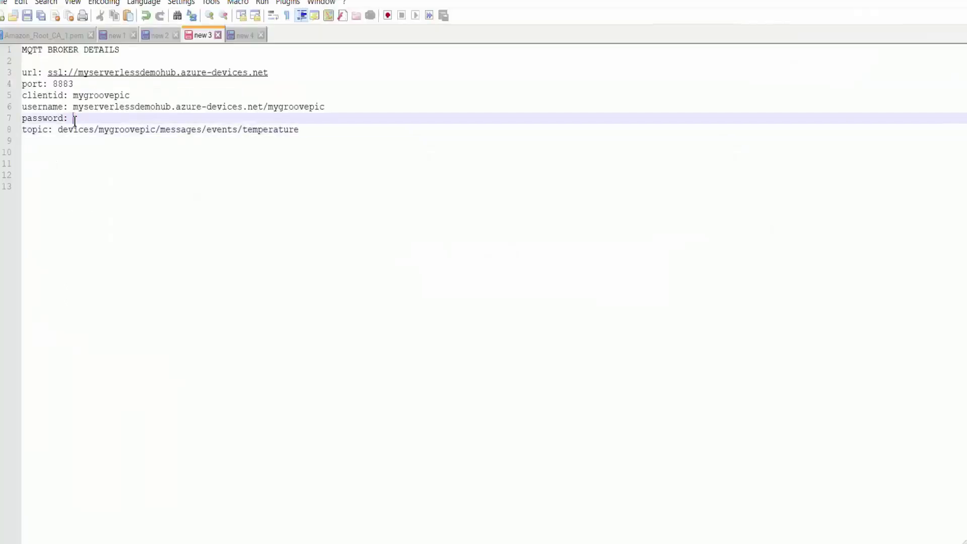
key("ctrl+v")
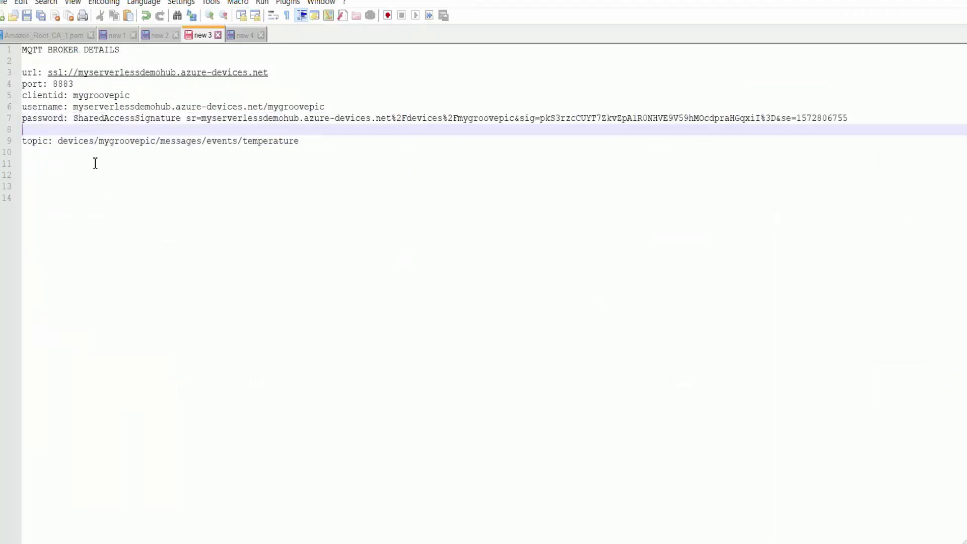
key("BackSpace")
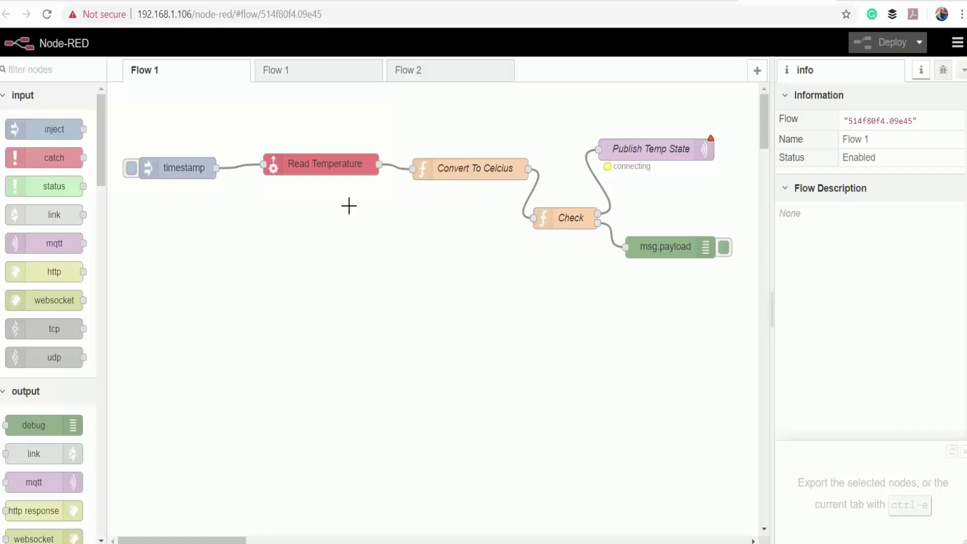
In Node-RED, review the properties of the Read Temperature node and the function code of the Convert To Celcius node.
left_click(318, 165)
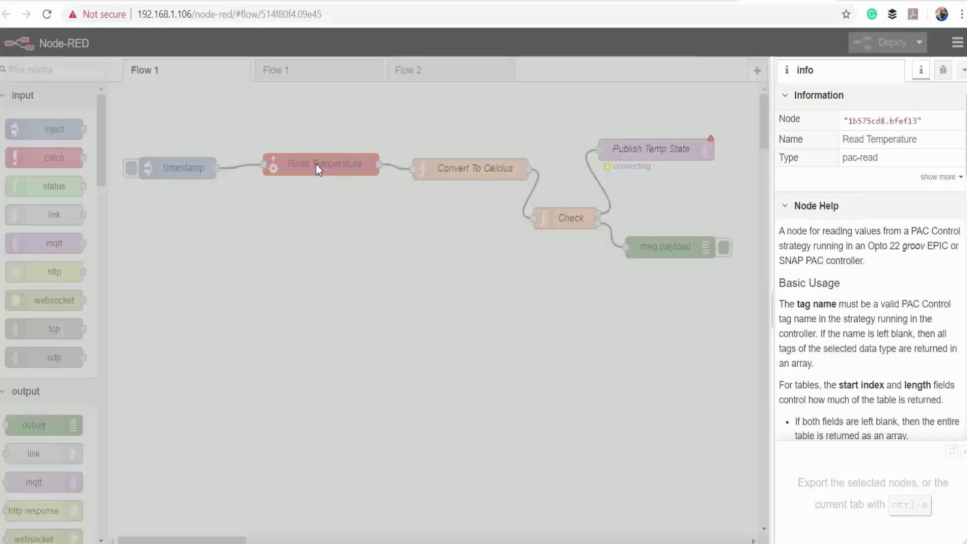
double_click(317, 164)
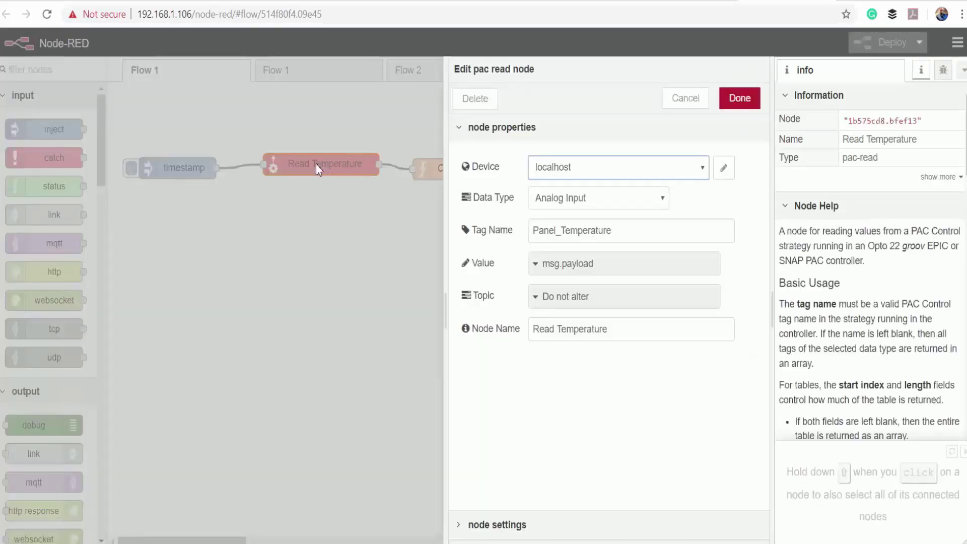
left_click(740, 98)
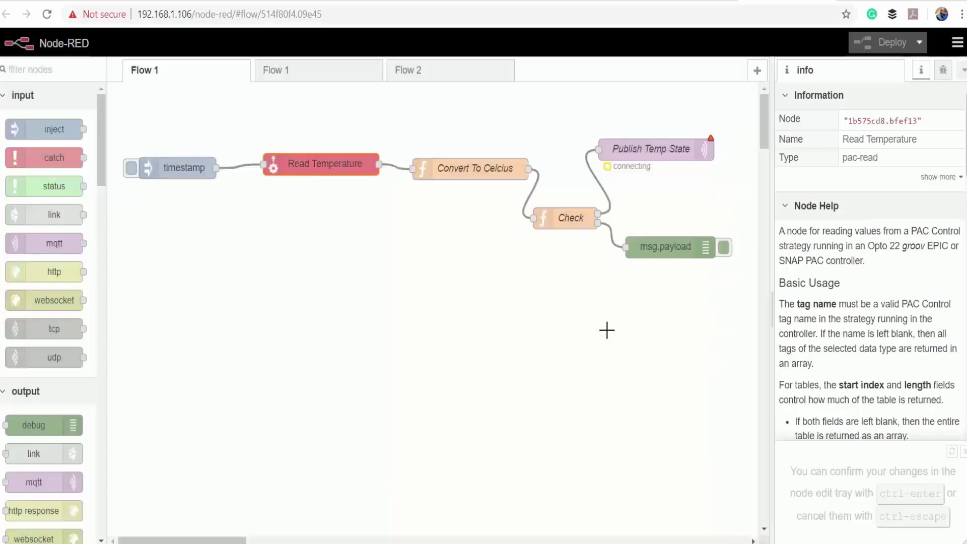
left_click(459, 170)
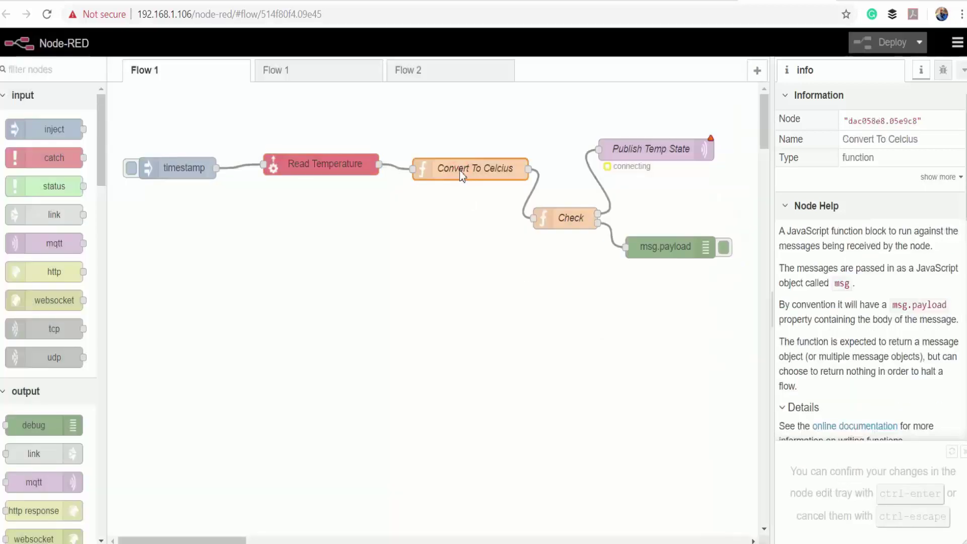
double_click(459, 170)
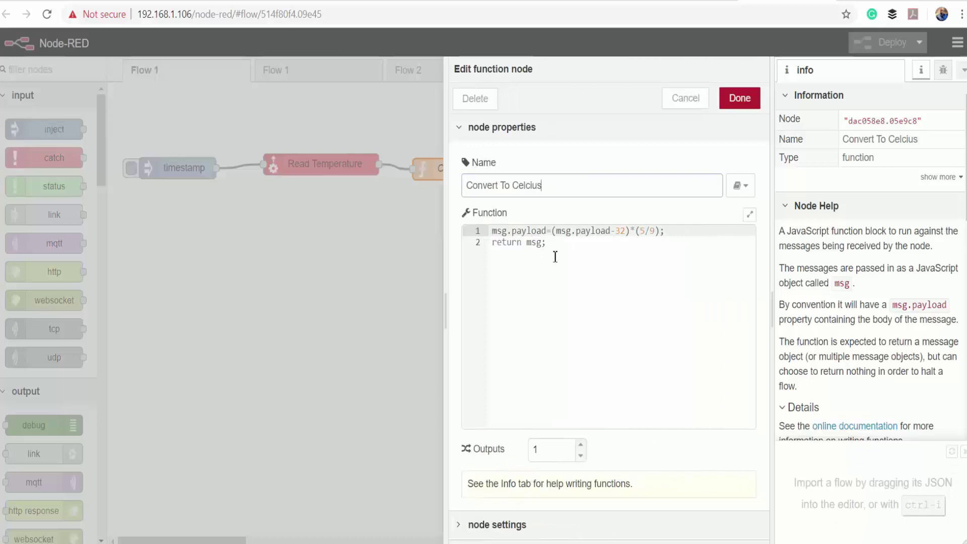
left_click(741, 100)
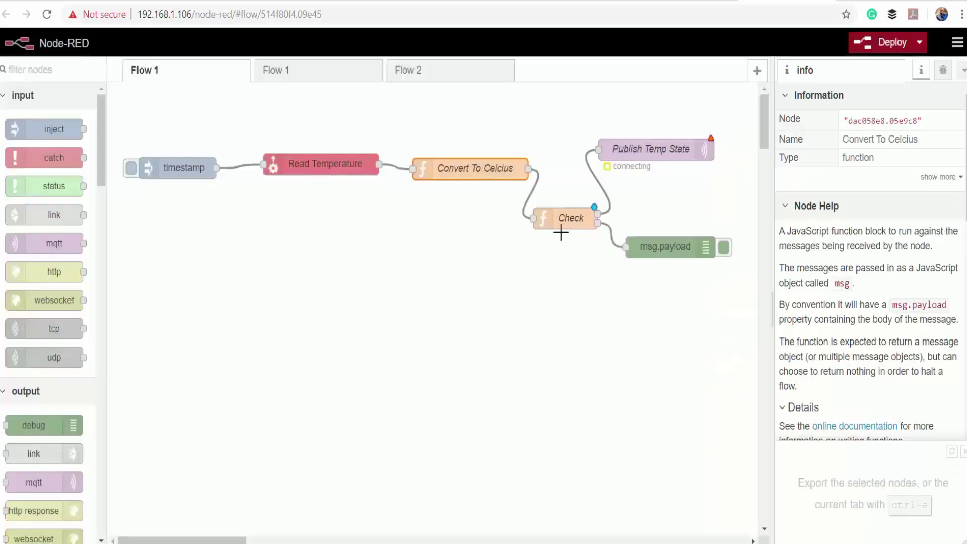
Examine the payload condition and the two return branches in the Check function node.
left_click(565, 220)
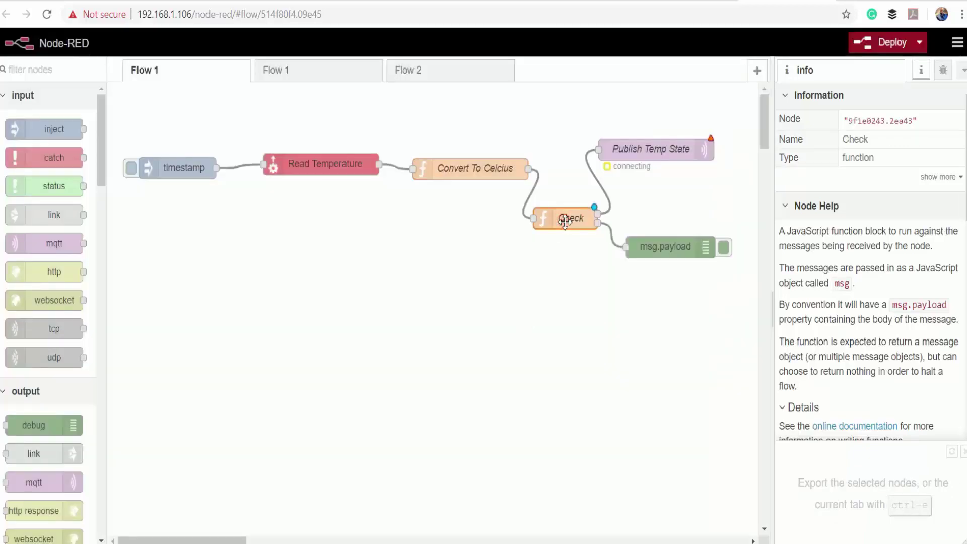
double_click(563, 220)
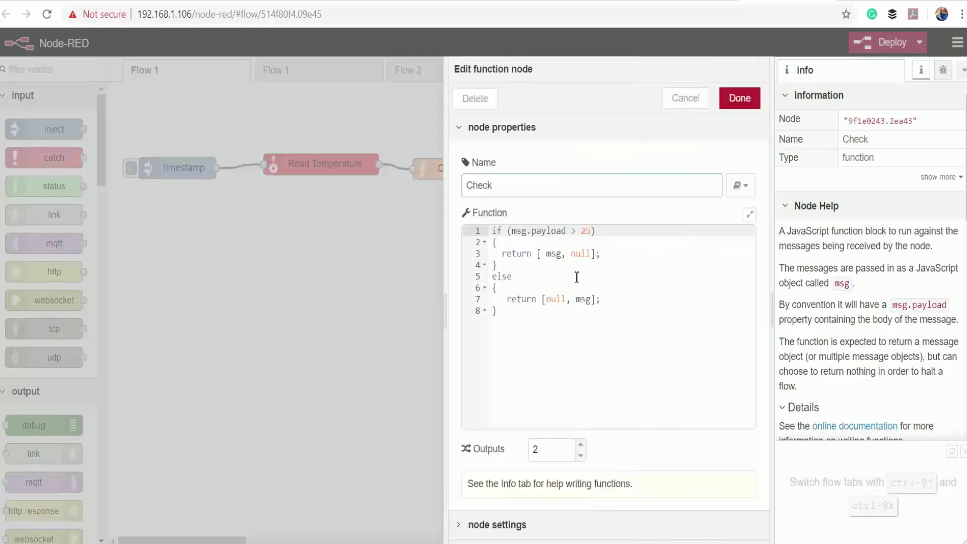
left_click_drag(604, 232, 463, 232)
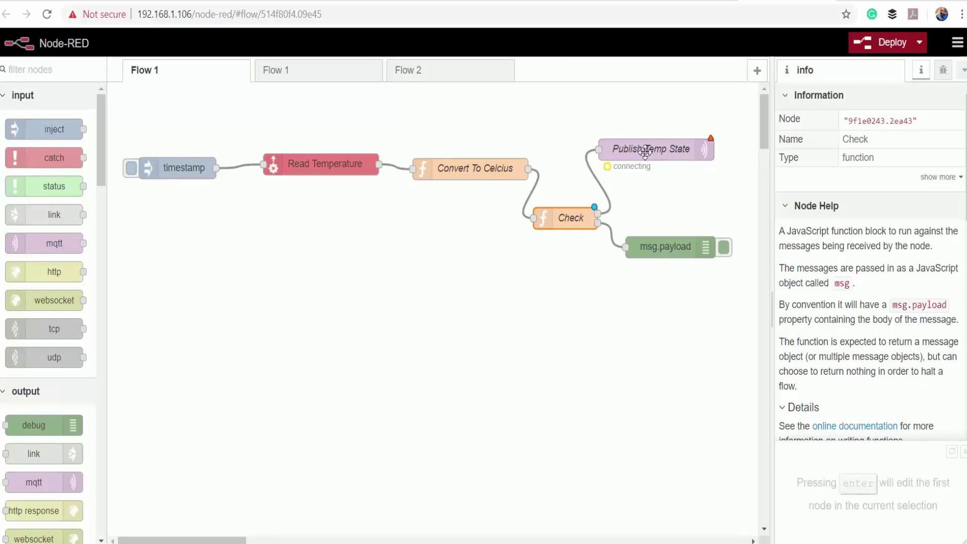
Edit the MQTT broker of the Publish Temp State node, naming it Iot Hub Broker with port 8883.
double_click(645, 151)
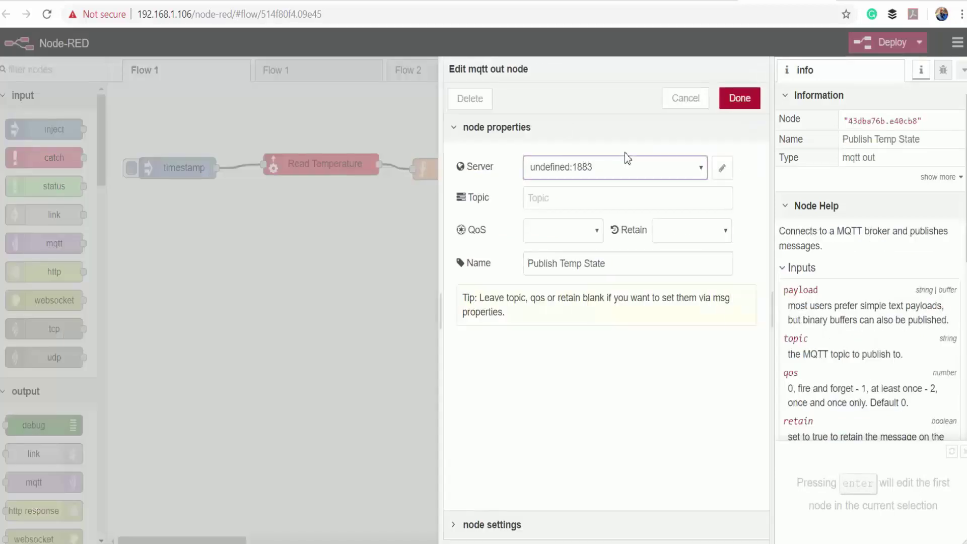
left_click(722, 172)
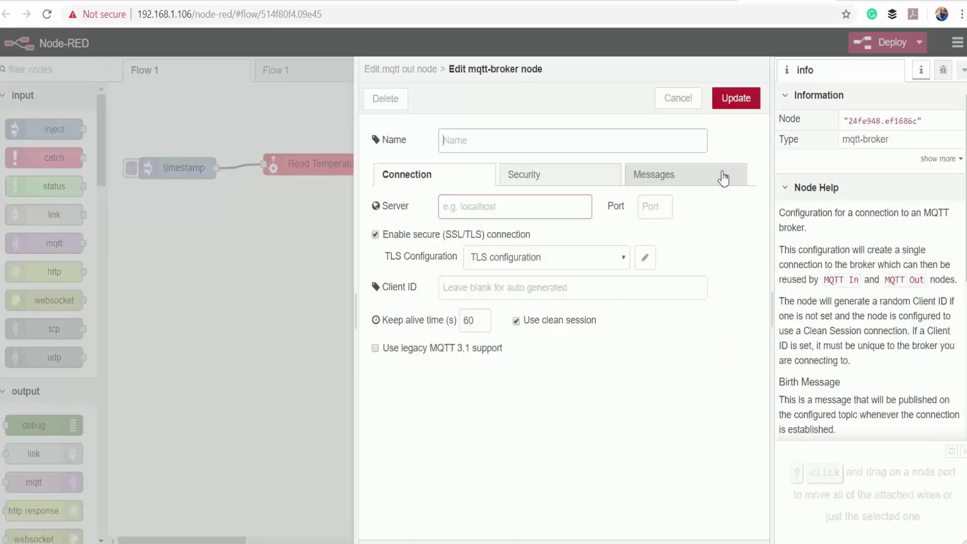
type("Iot Hub Broker")
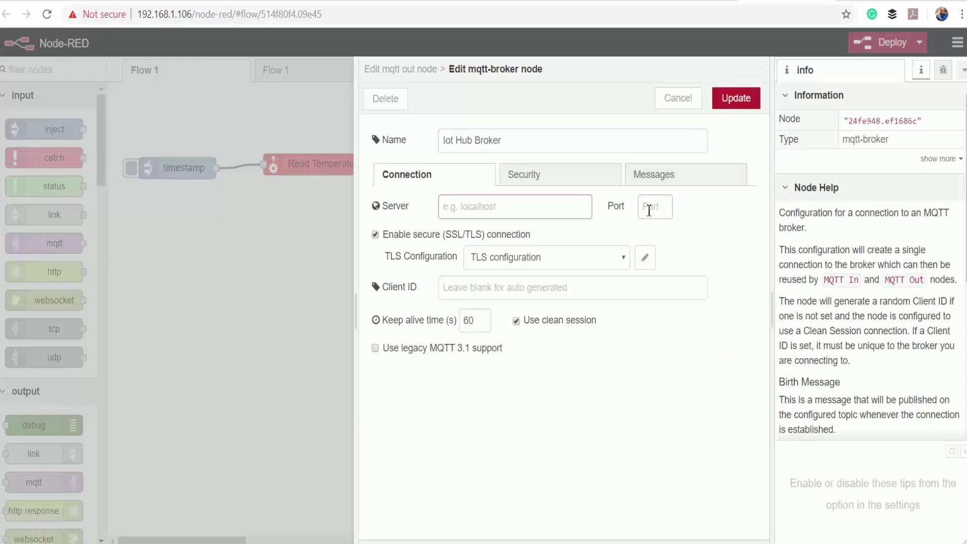
left_click(648, 210)
type("8883")
Copy the url from the MQTT broker details and set the broker's server to ssl://myserverlessdemohub.azure-devices.net.
key("alt+Tab")
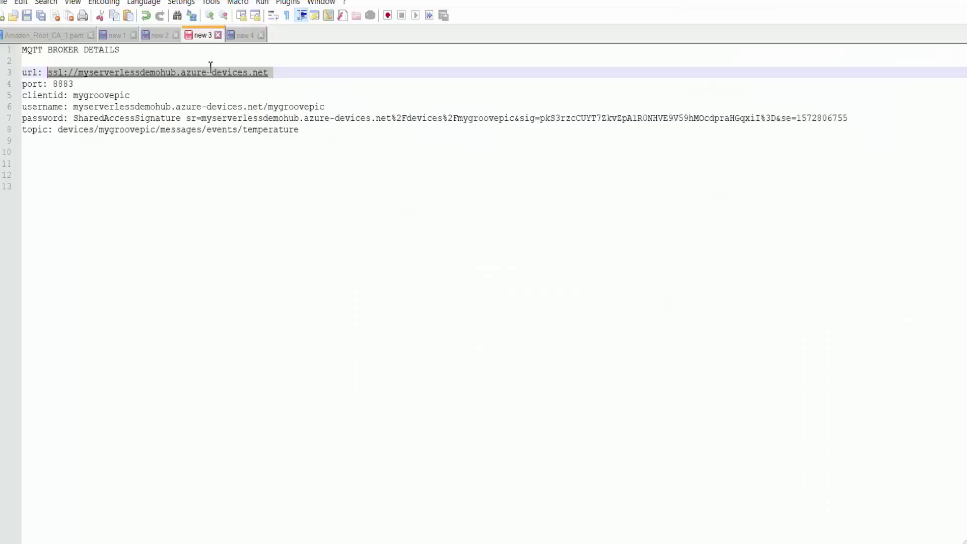
left_click_drag(276, 78, 48, 74)
key("alt+Tab")
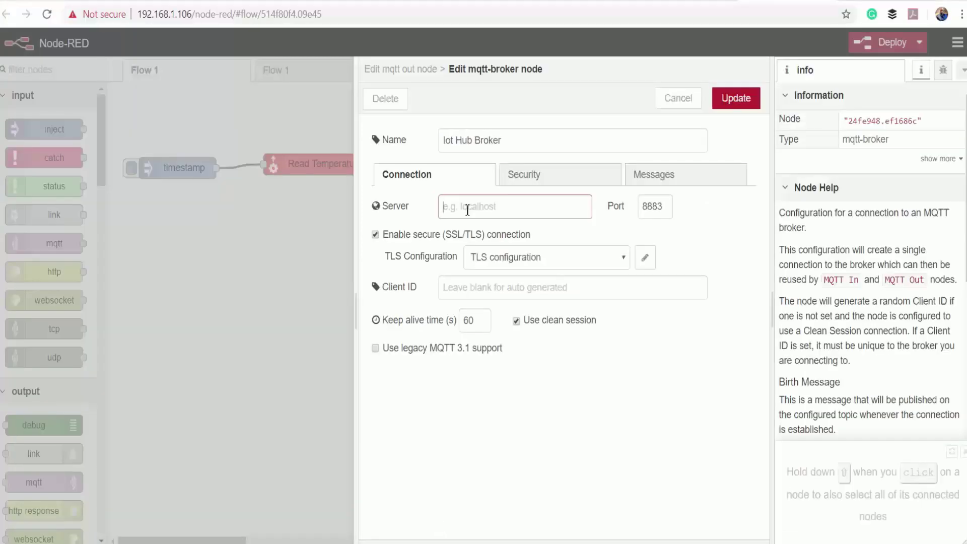
left_click(467, 211)
type("ssl://myserverlessdemohub.azure-devices.net")
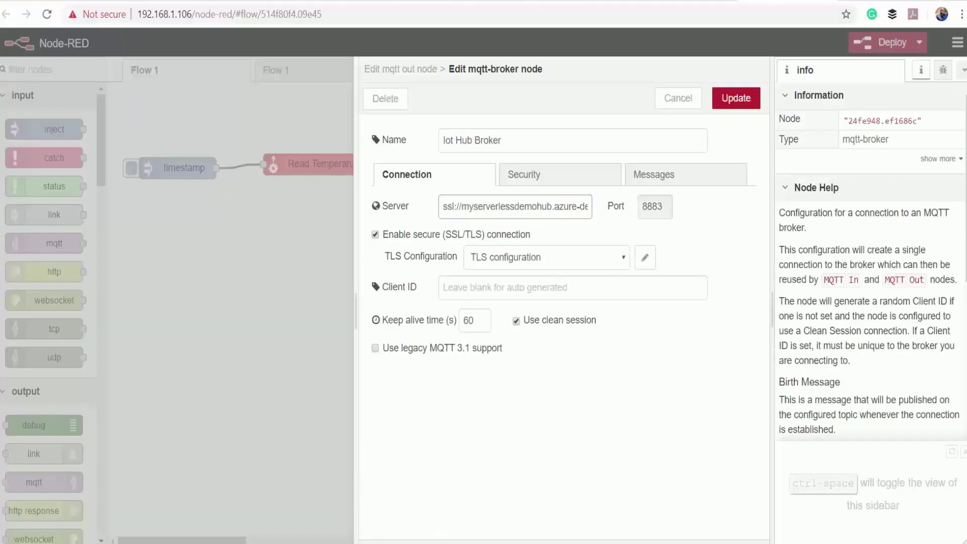
Copy the client ID mygroovepic from the MQTT broker details into the broker's Client ID.
key("alt+Tab")
left_click_drag(139, 96, 77, 89)
double_click(78, 95)
key("ctrl+c")
key("alt+Tab")
left_click(460, 288)
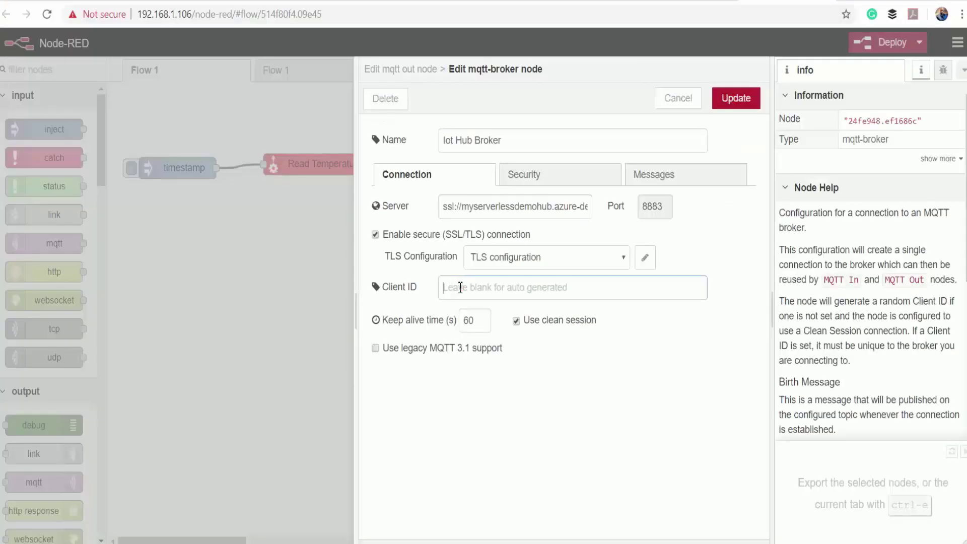
key("ctrl+v")
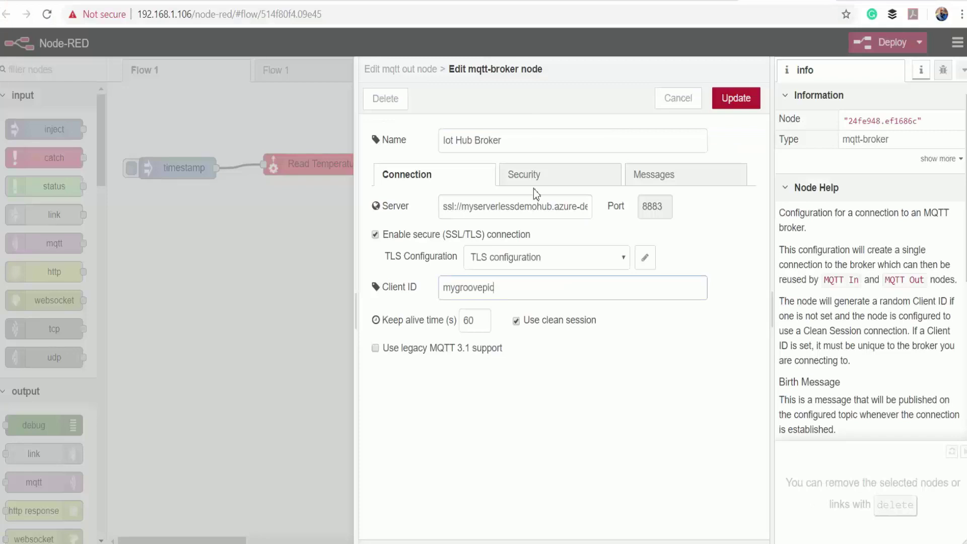
Copy the username myserverlessdemohub.azure-devices.net/mygroovepic from the notes into the broker's security settings.
left_click(565, 180)
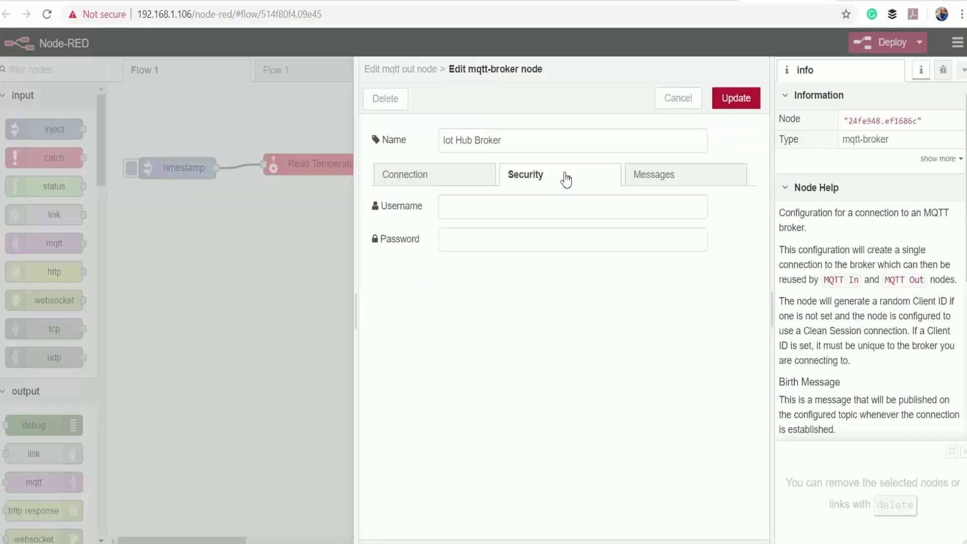
left_click(462, 209)
key("alt+Tab")
left_click_drag(324, 106, 75, 108)
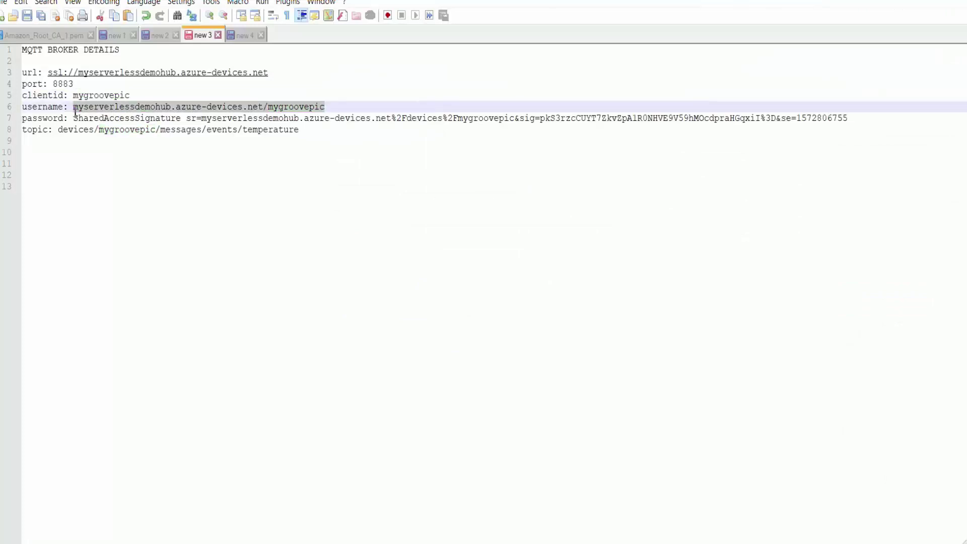
key("ctrl+c")
key("alt+Tab")
left_click(451, 212)
key("ctrl+v")
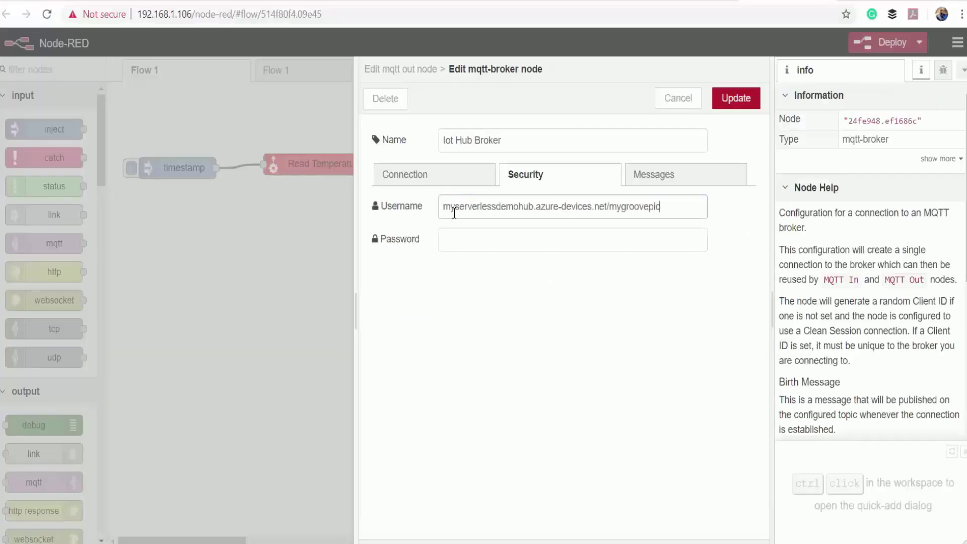
Copy the SAS password from the MQTT broker details into the broker's Password field and update the broker configuration.
key("alt+Tab")
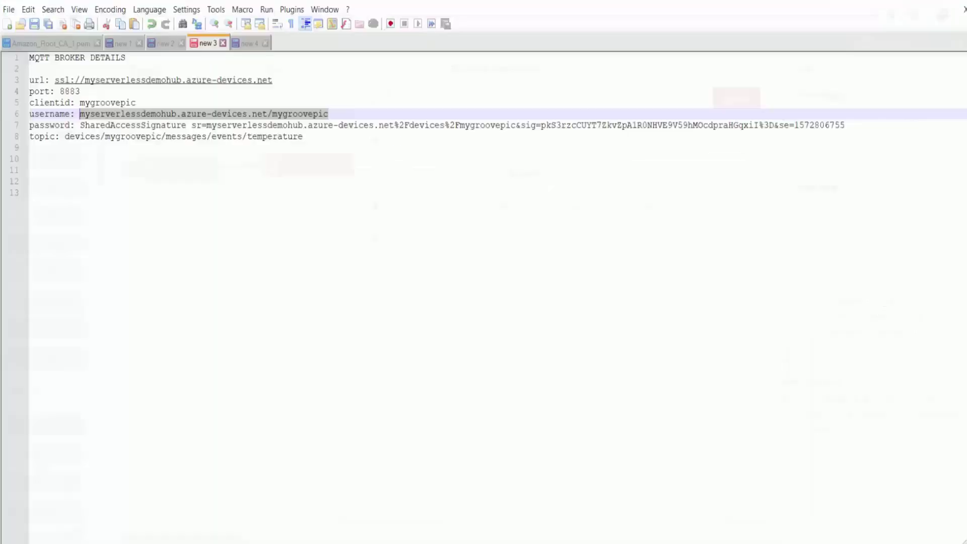
left_click_drag(852, 117, 74, 121)
key("ctrl+c")
key("alt+Tab")
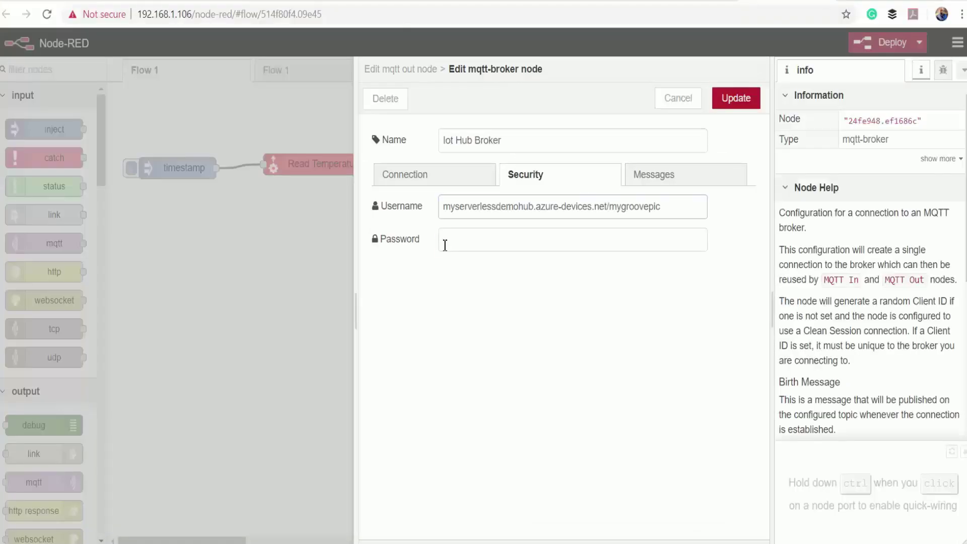
left_click(445, 245)
key("ctrl+v")
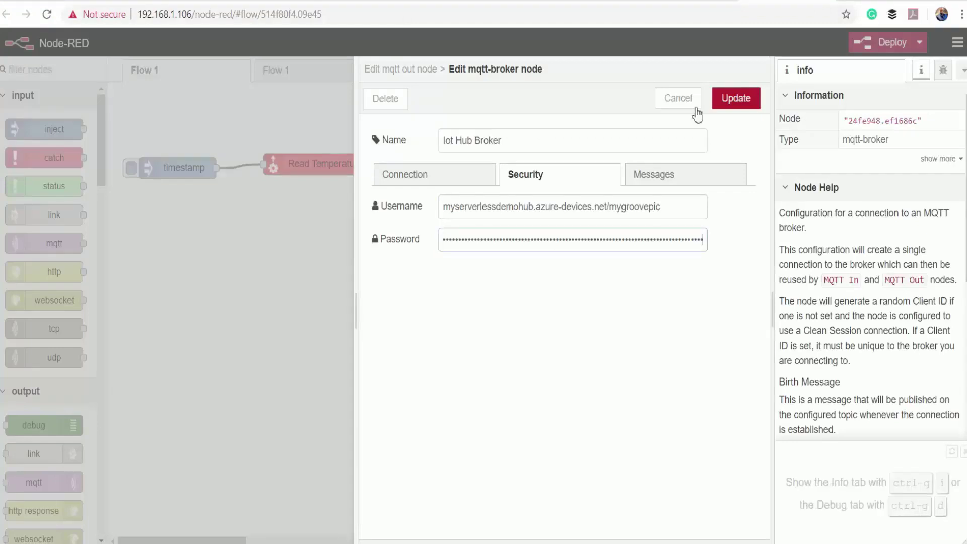
left_click(743, 100)
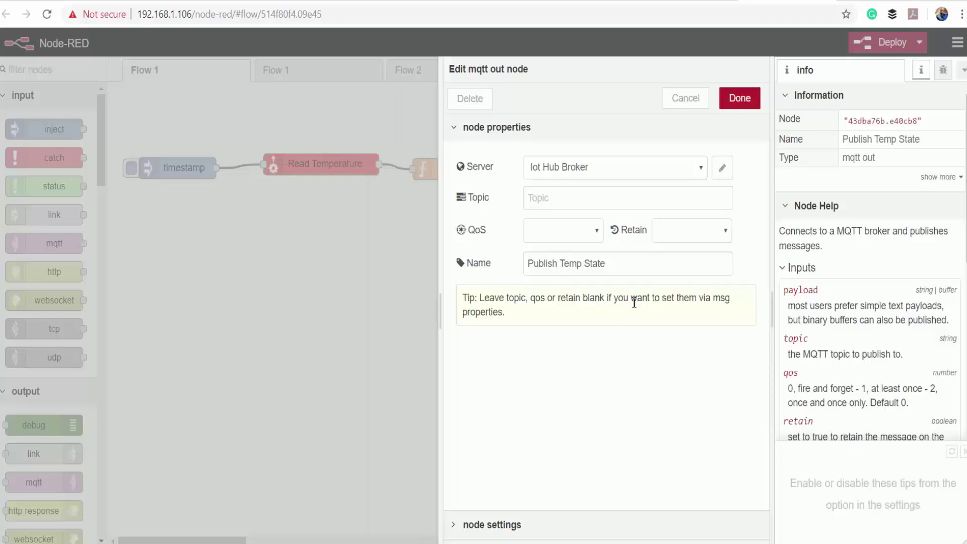
Copy the topic devices/mygroovepic/messages/events/temperature from the MQTT broker details into the mqtt out node's Topic and finish editing the node.
key("alt+Tab")
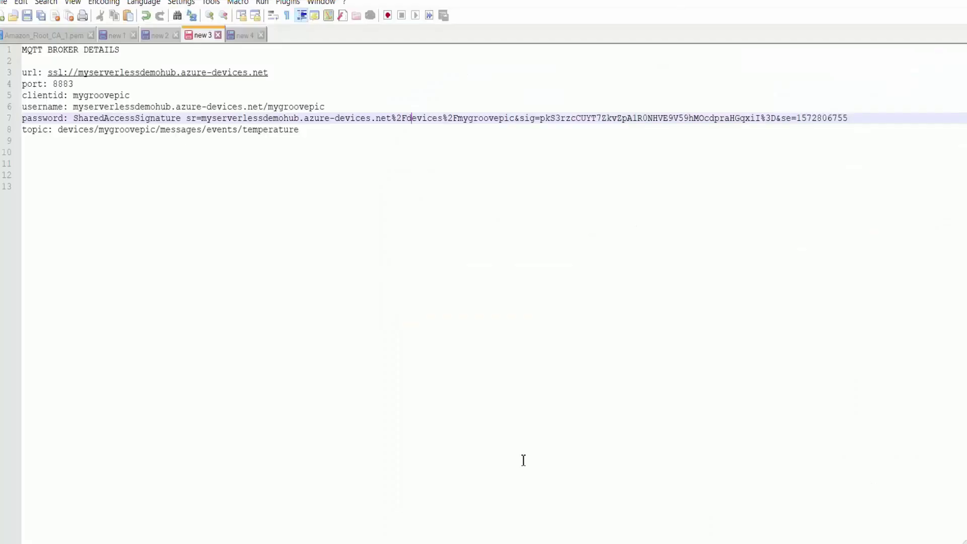
left_click_drag(301, 130, 58, 130)
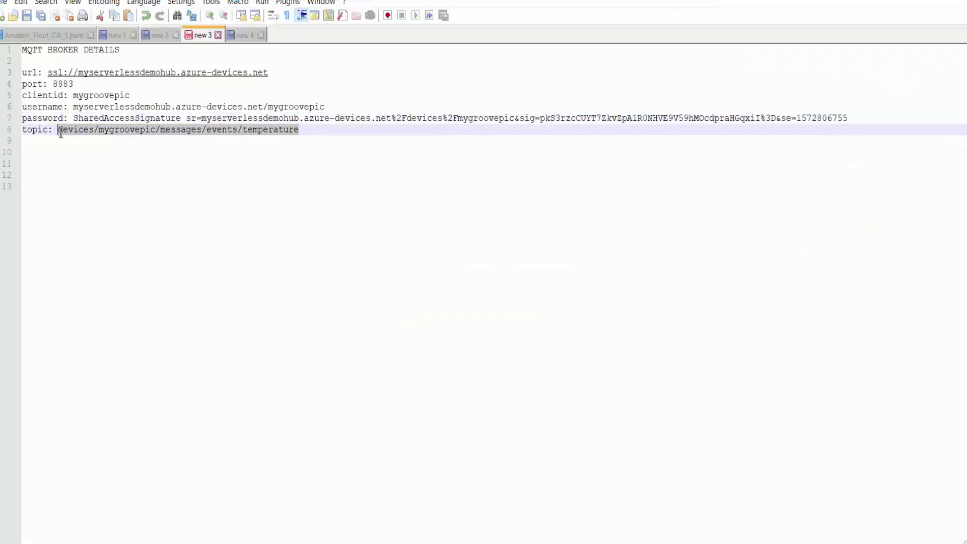
key("alt+Tab")
key("ctrl+v")
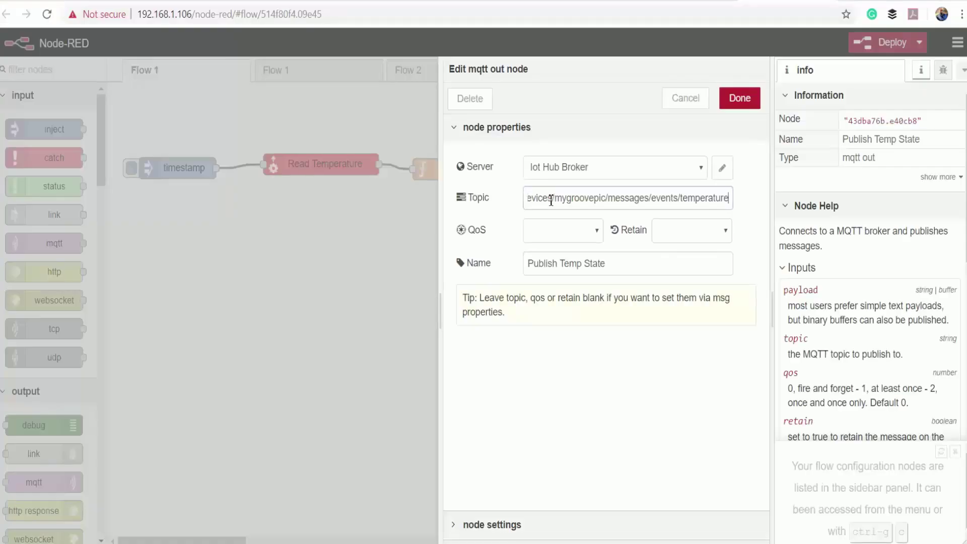
left_click(745, 98)
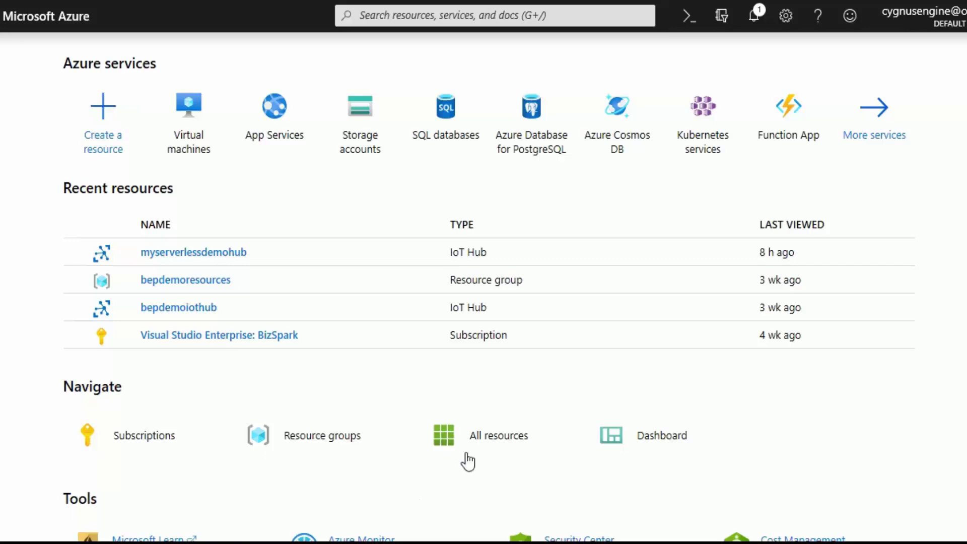
Switch to the Azure portal and open the creation form for a new Function App.
left_click(791, 110)
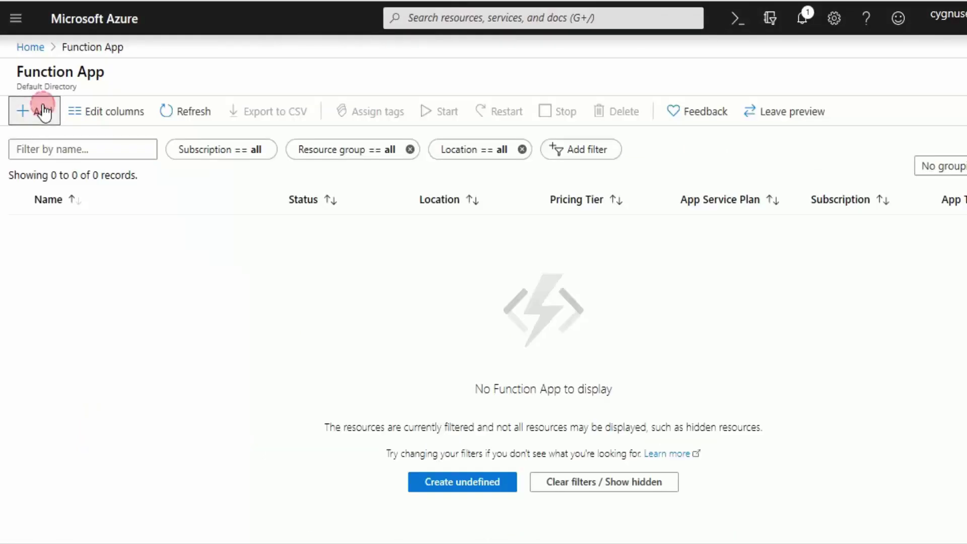
left_click(44, 113)
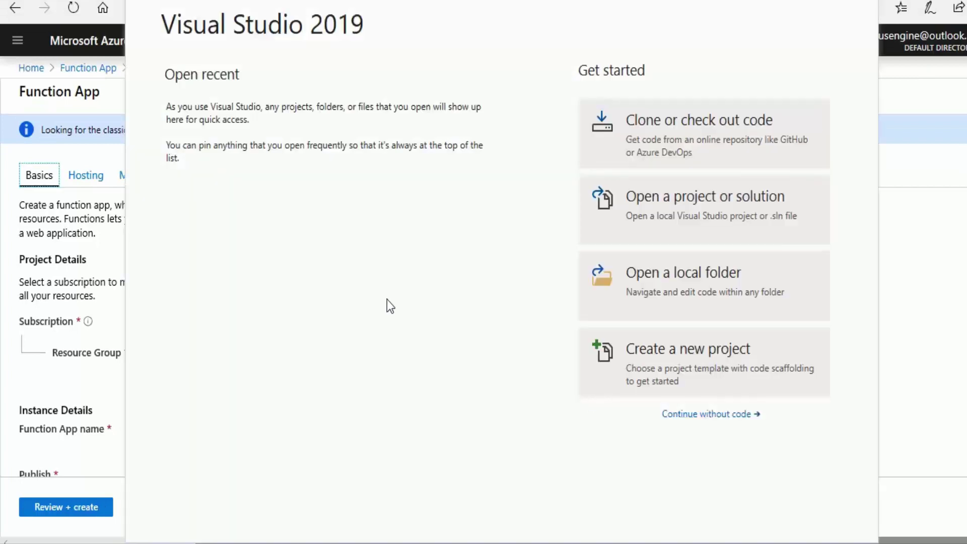
Start a new Visual Studio 2019 project from the Azure Functions template, filtering the templates with "clou".
left_click(699, 377)
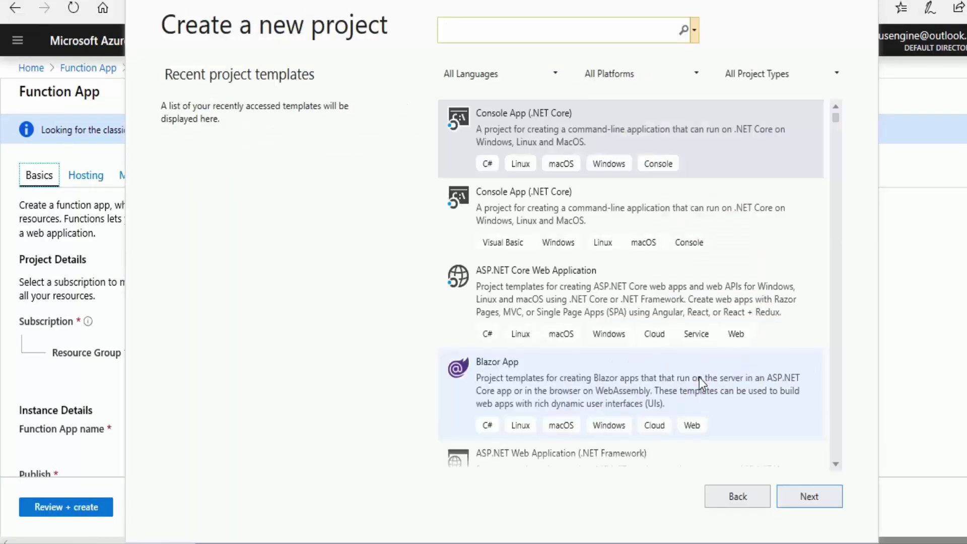
type("clou")
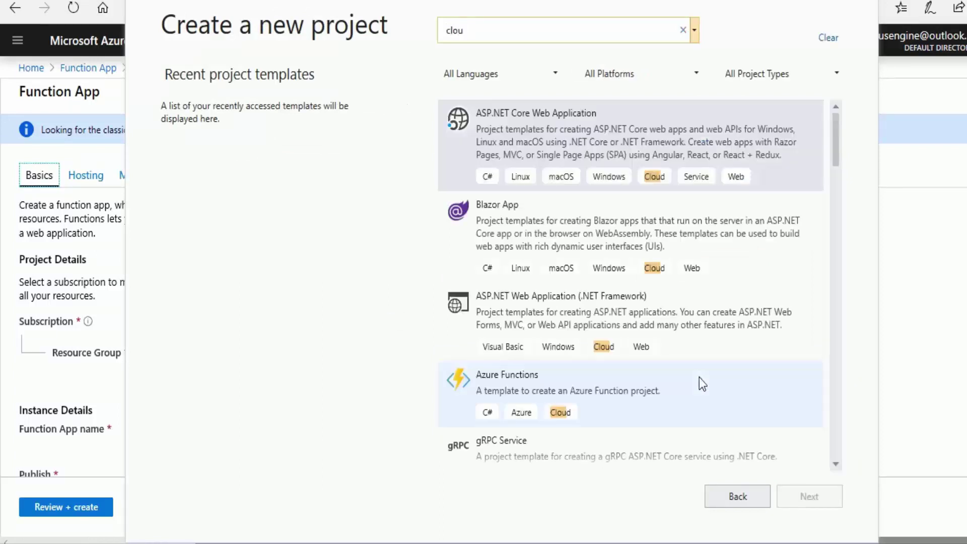
left_click(532, 386)
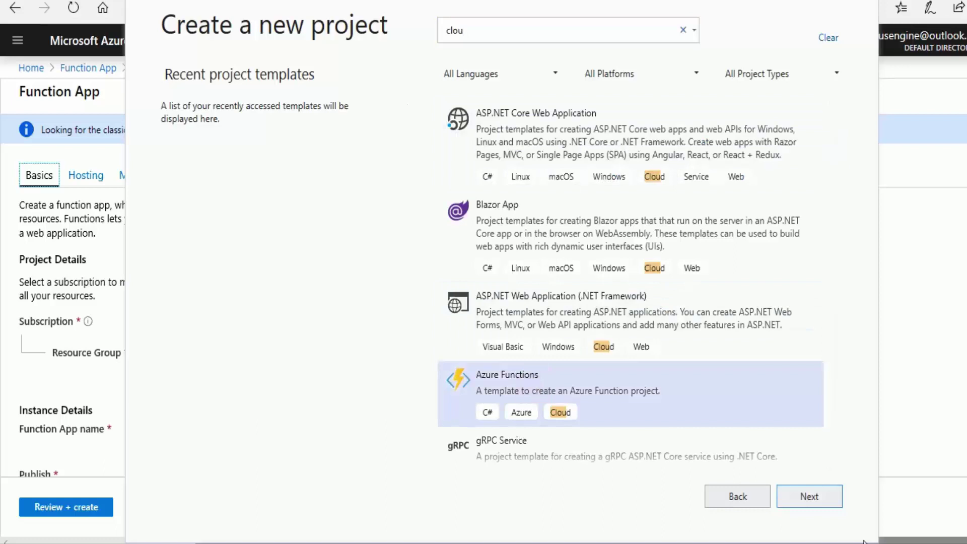
left_click(813, 495)
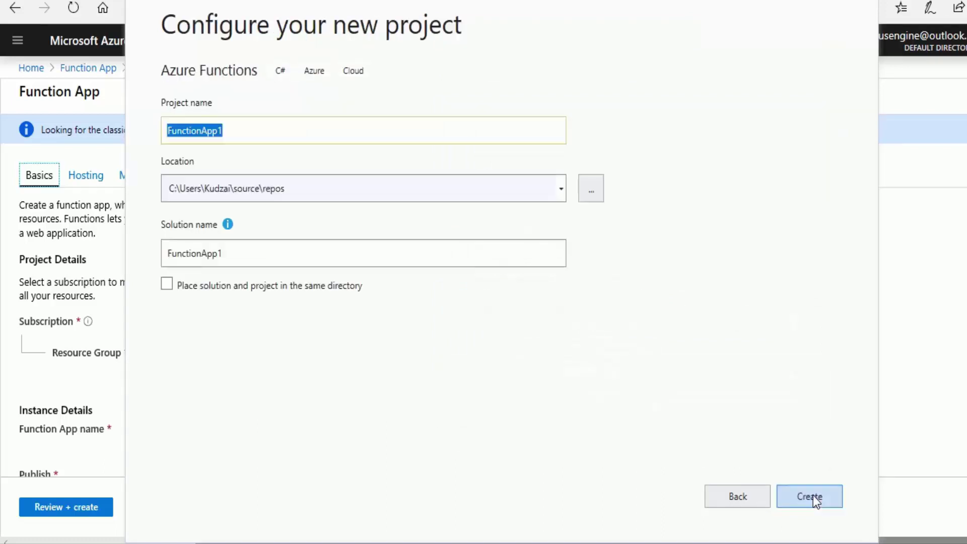
Create the project as MyAzureFunctions, with solution and project in the same directory, using the Empty Azure Functions template.
type("MyA")
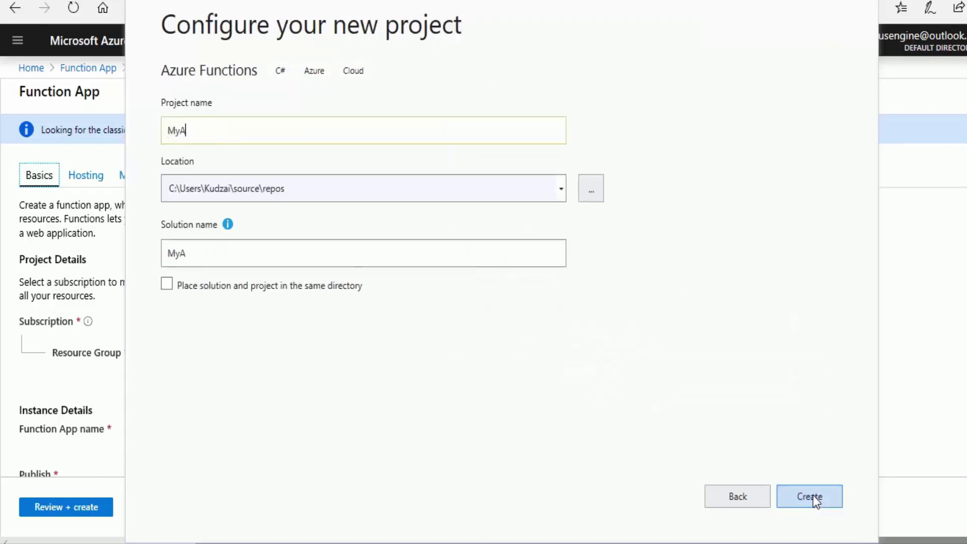
type("zureFunctions")
left_click(167, 284)
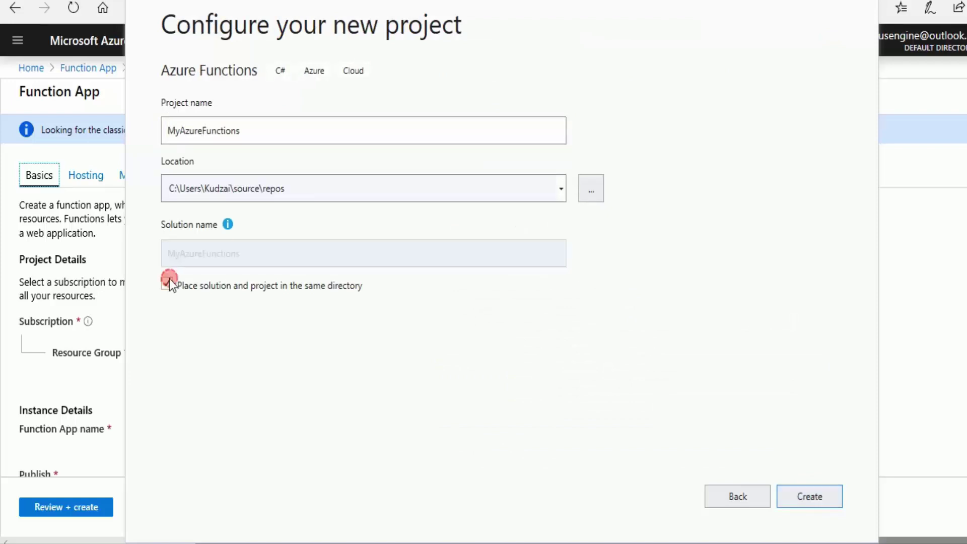
left_click(817, 497)
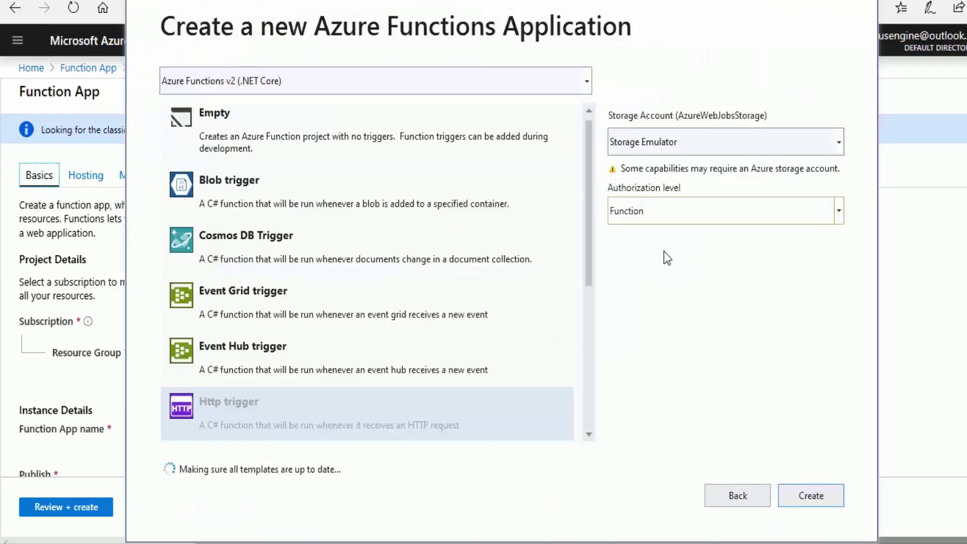
left_click(236, 123)
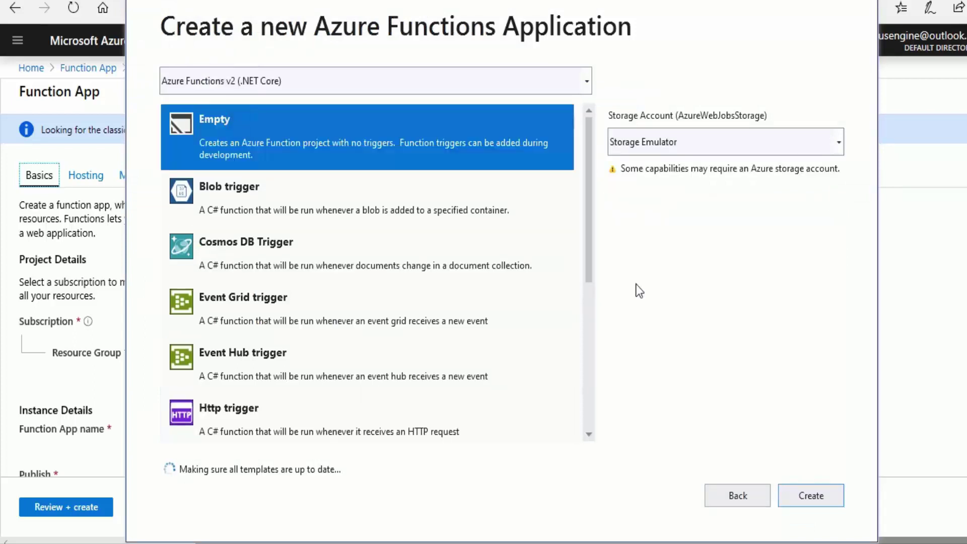
left_click(796, 494)
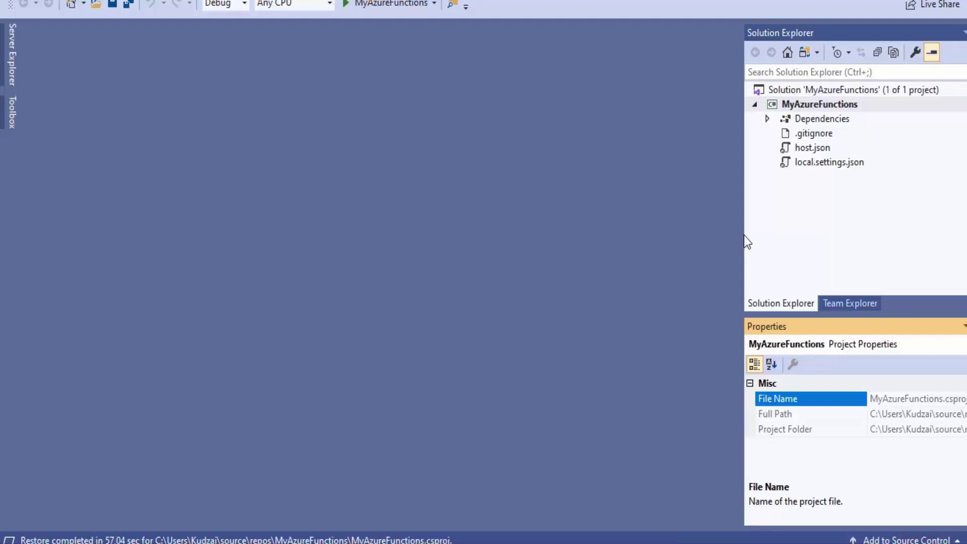
Add a new Azure Function item named MqttTriggerFunction to the MyAzureFunctions project.
left_click(816, 104)
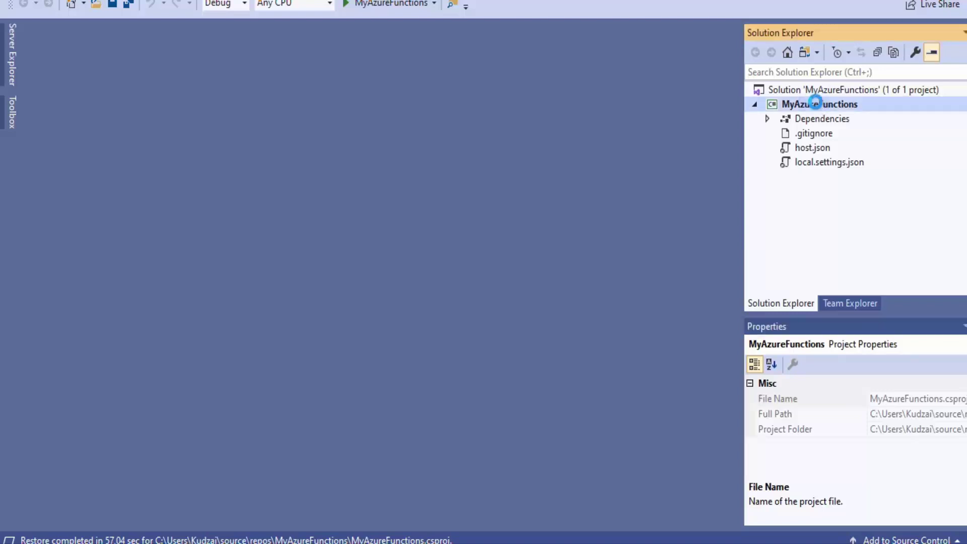
right_click(816, 104)
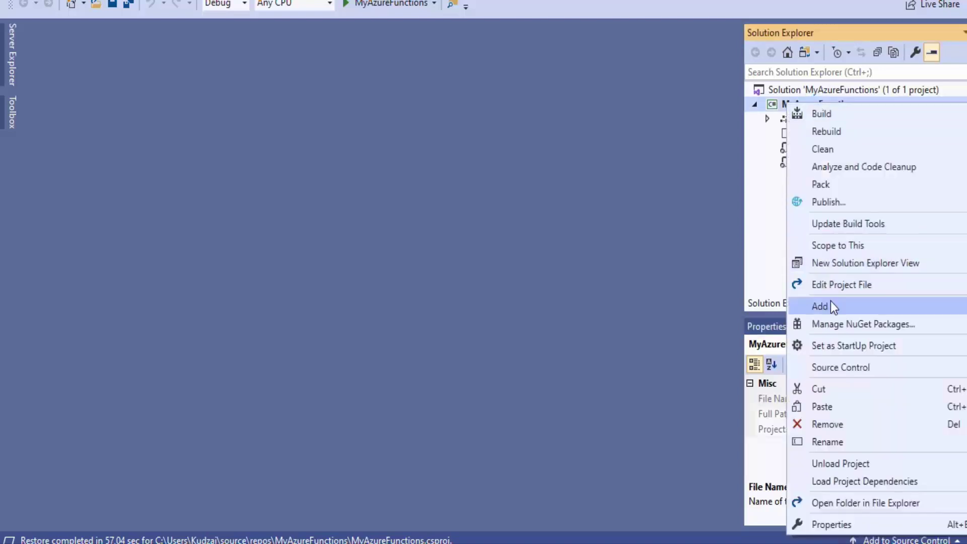
mouse_move(829, 301)
left_click(633, 309)
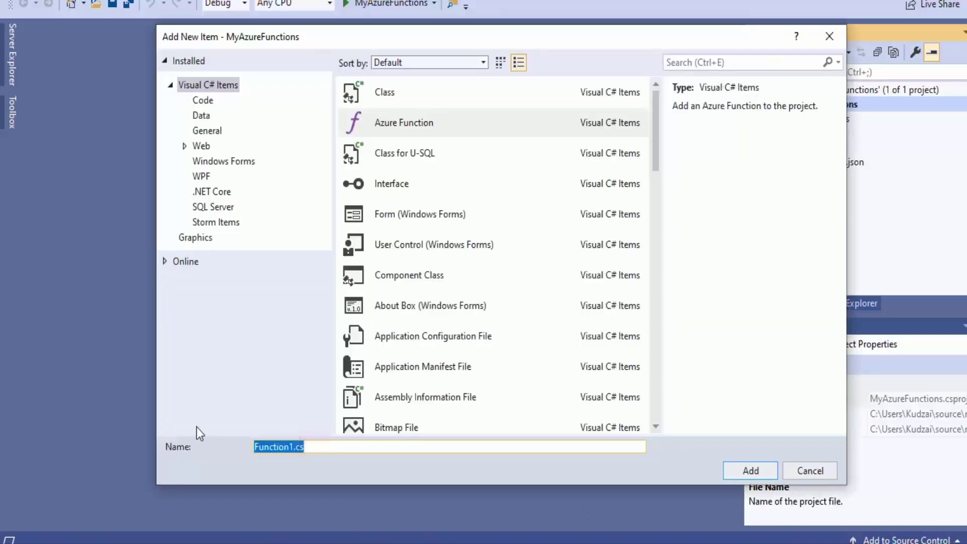
type("Mqtt")
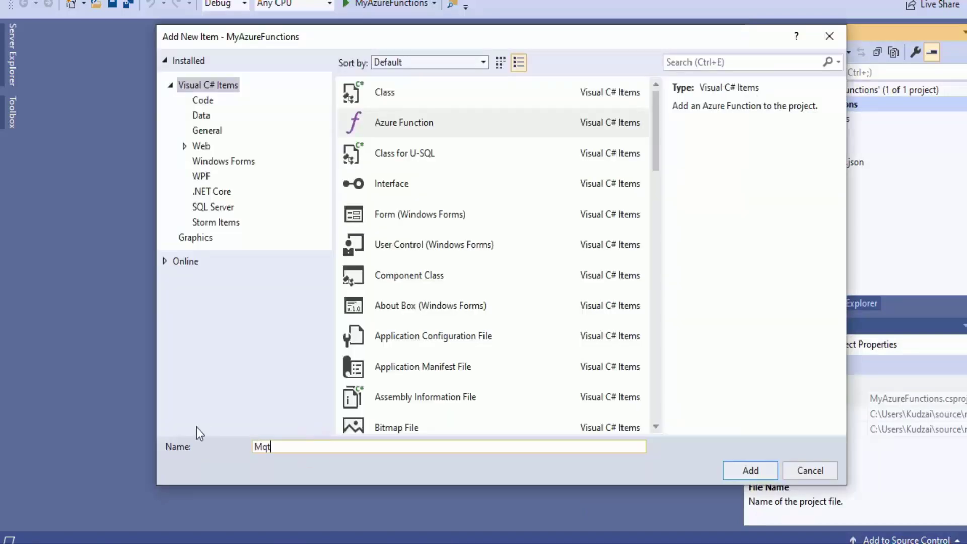
type("TriggerFunction")
left_click(741, 472)
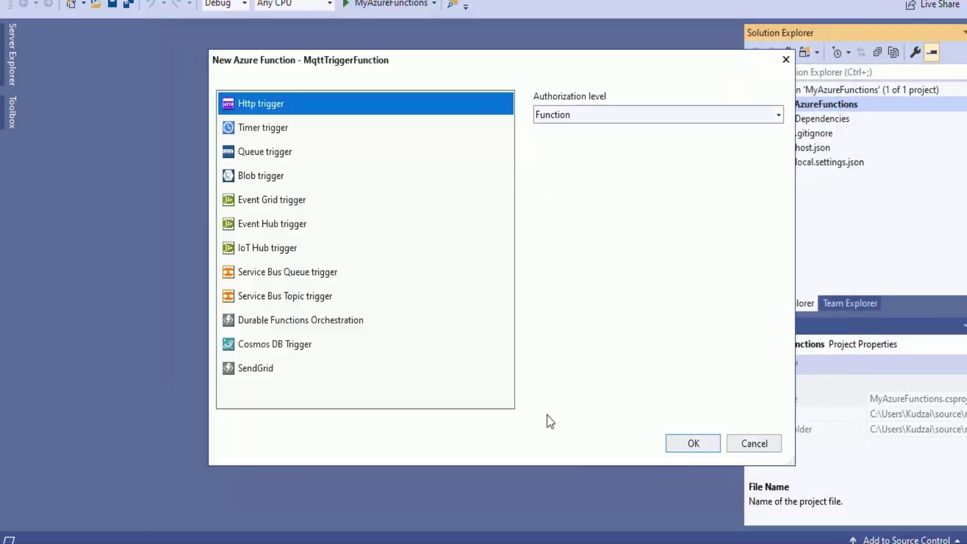
Create the function with an IoT Hub trigger, connection string setting name ConnectionString and path messages/events/temperature.
left_click(258, 247)
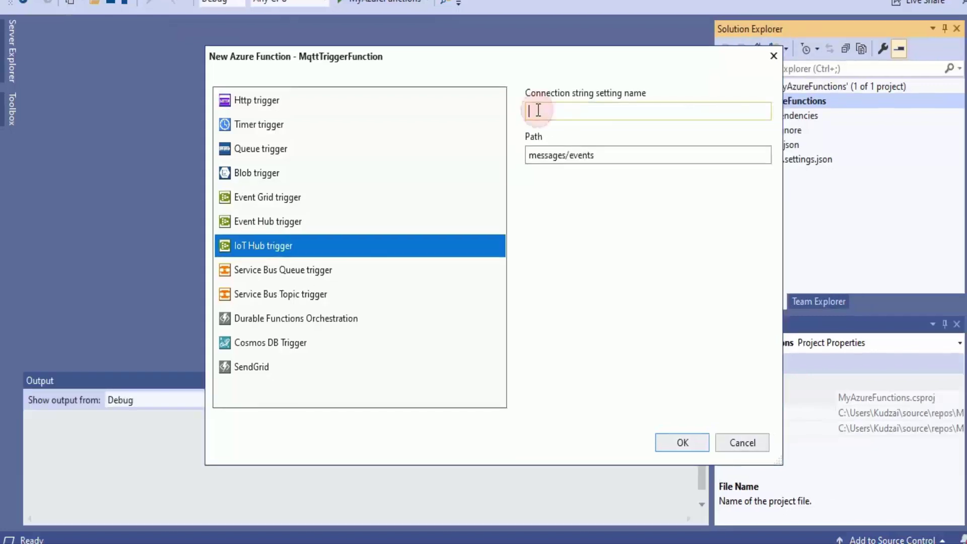
left_click(538, 109)
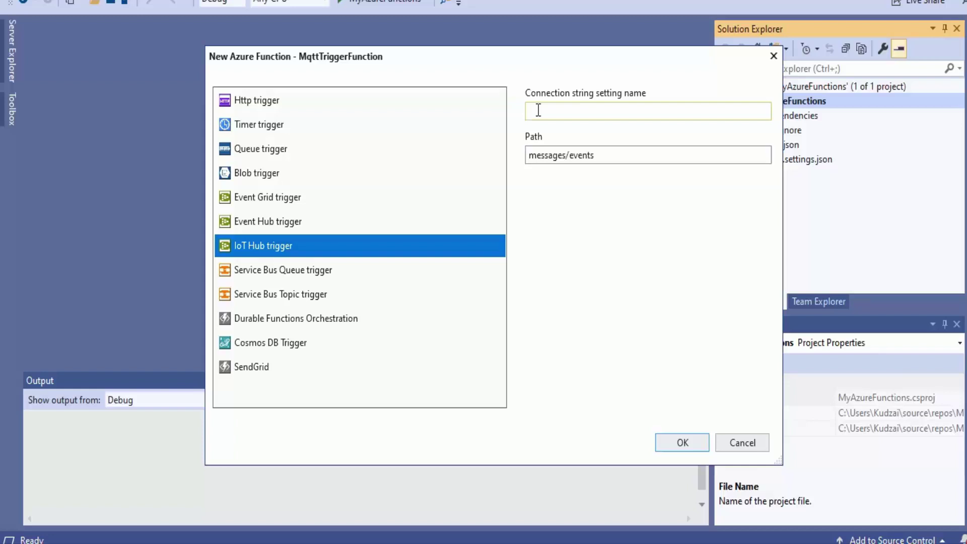
type("ConnectionString")
left_click(600, 151)
type("/tem")
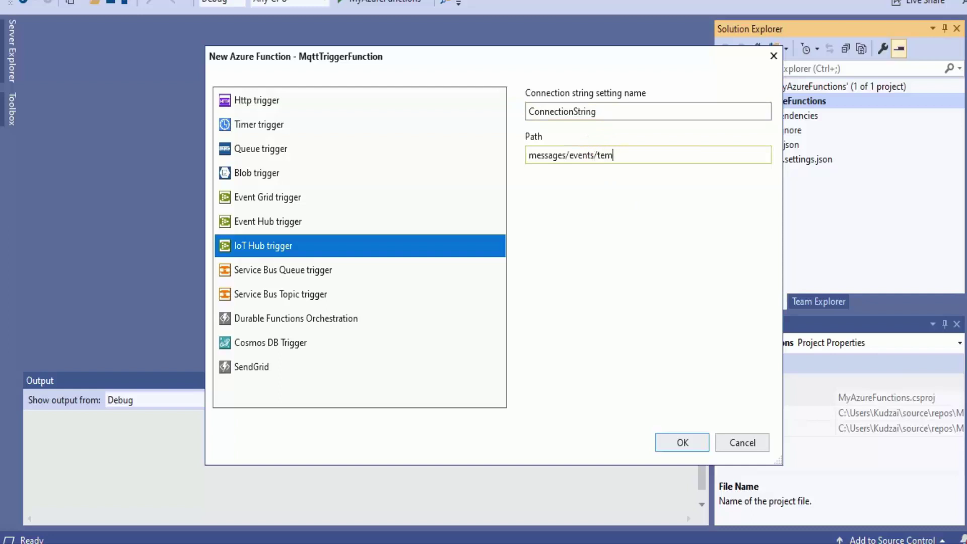
type("perature")
left_click(681, 442)
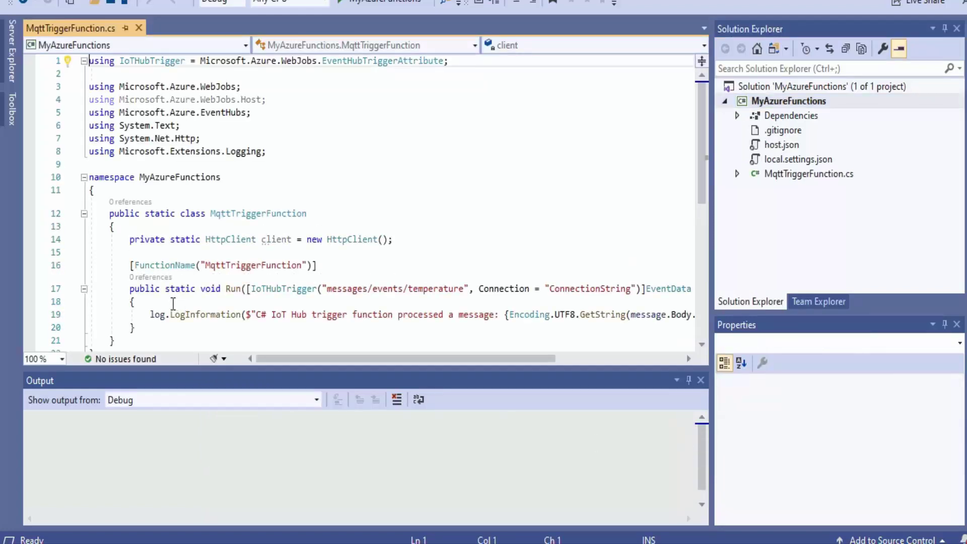
left_click_drag(151, 329, 114, 288)
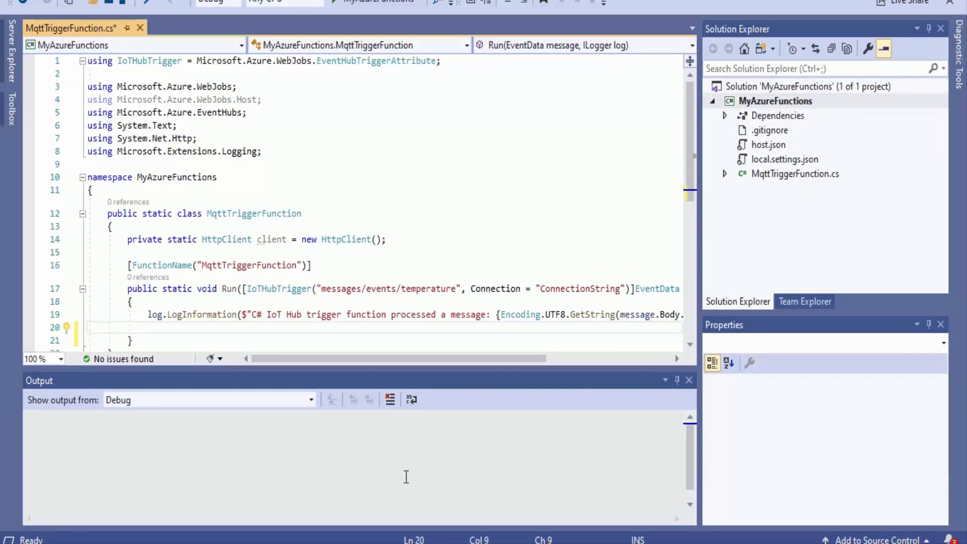
Open local.settings.json and add a "ConnectionString" key after FUNCTIONS_WORKER_RUNTIME in Values.
left_click(788, 160)
double_click(788, 160)
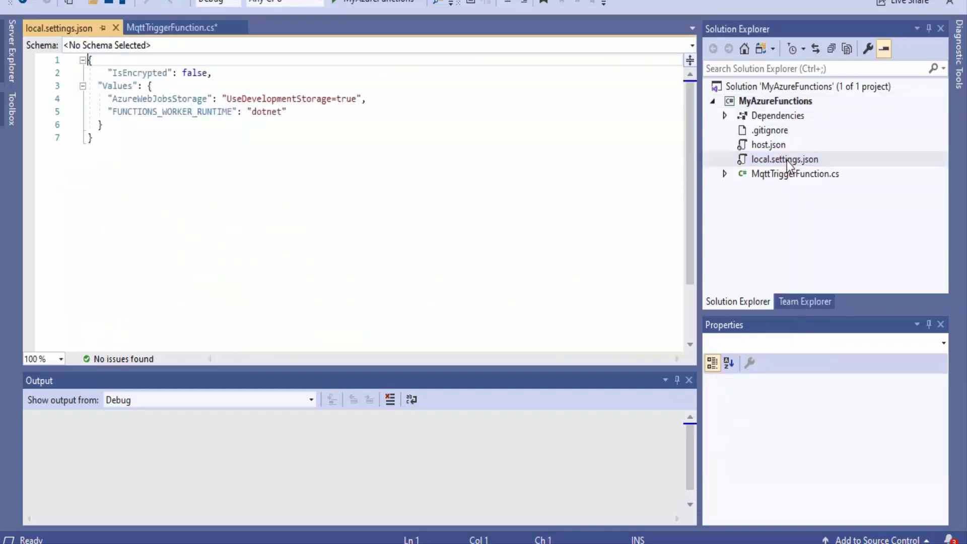
left_click(298, 113)
type(",")
key("Return")
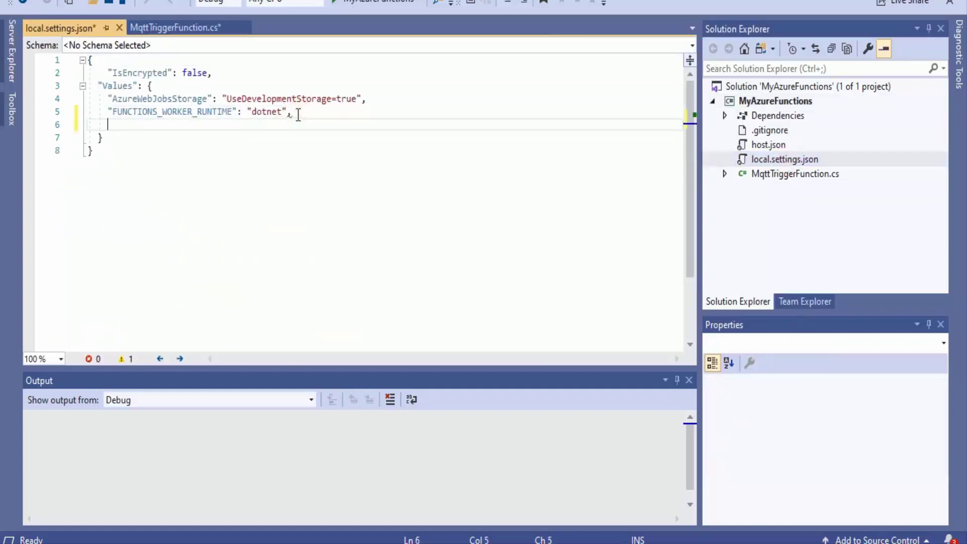
type("\"ConnectionString")
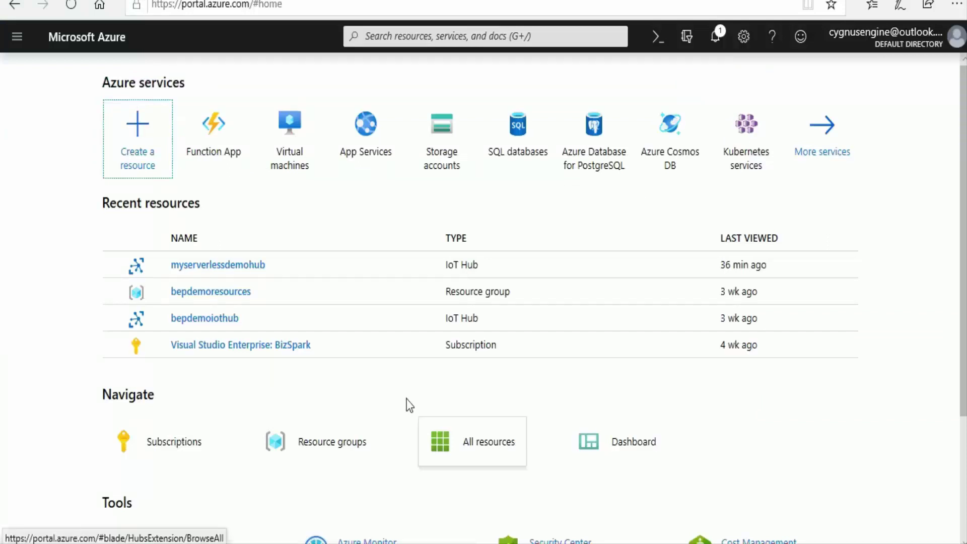
Copy the Event Hub-compatible endpoint from myserverlessdemohub's built-in endpoints in the Azure portal into the ConnectionString value in local.settings.json.
left_click(234, 266)
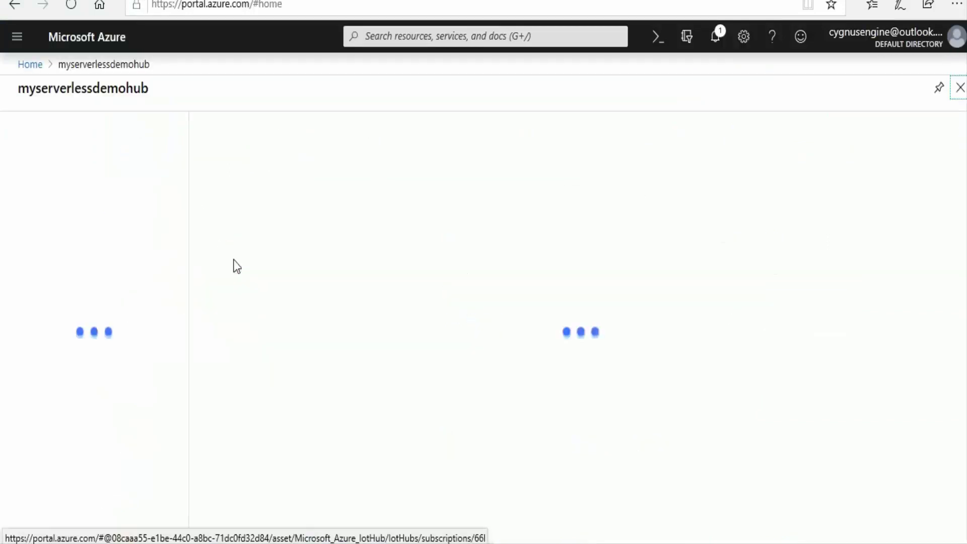
left_click(74, 462)
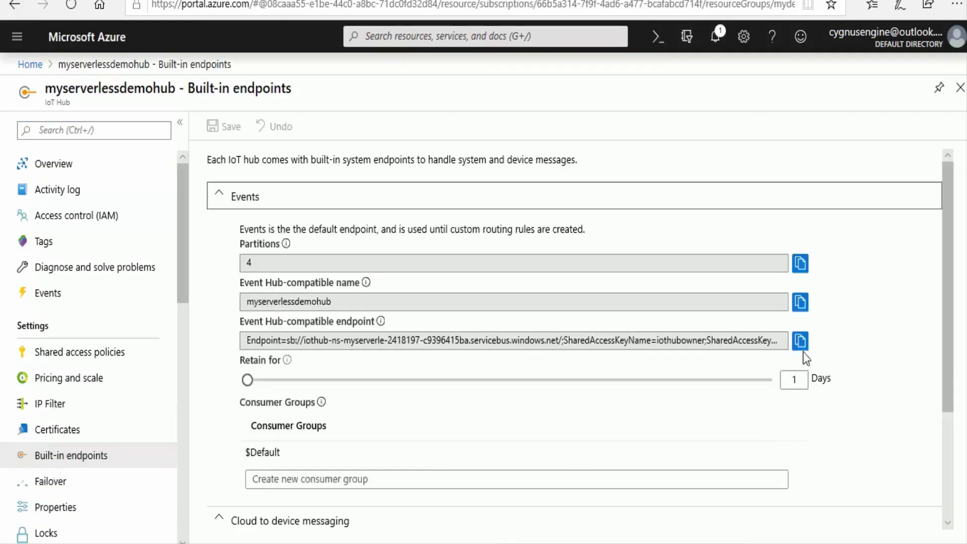
left_click(798, 341)
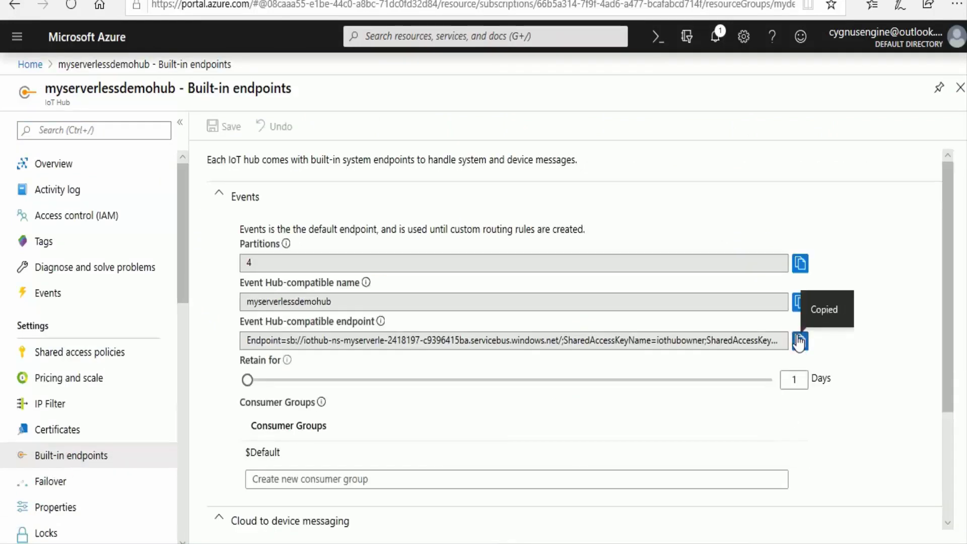
key("alt+Tab")
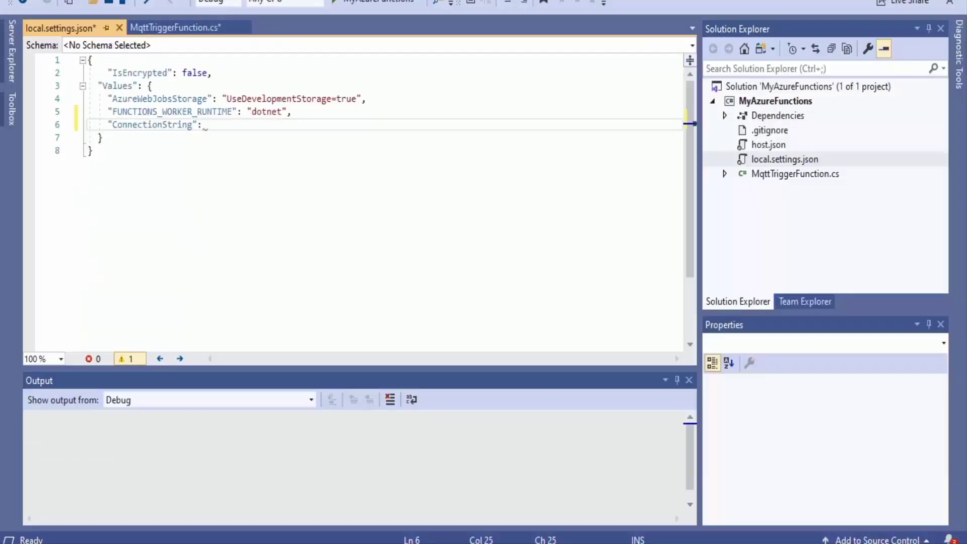
type("\"")
key("ctrl+v")
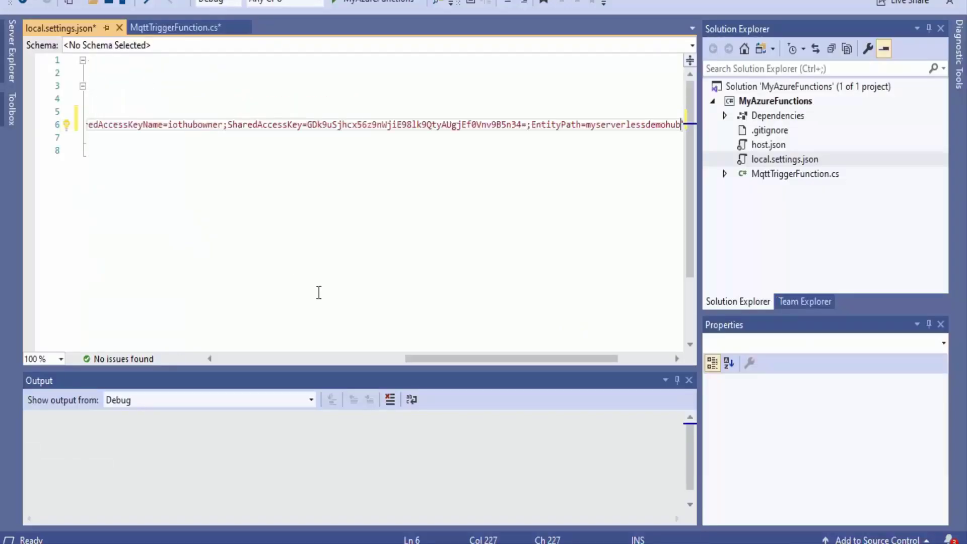
left_click_drag(424, 359, 1, 345)
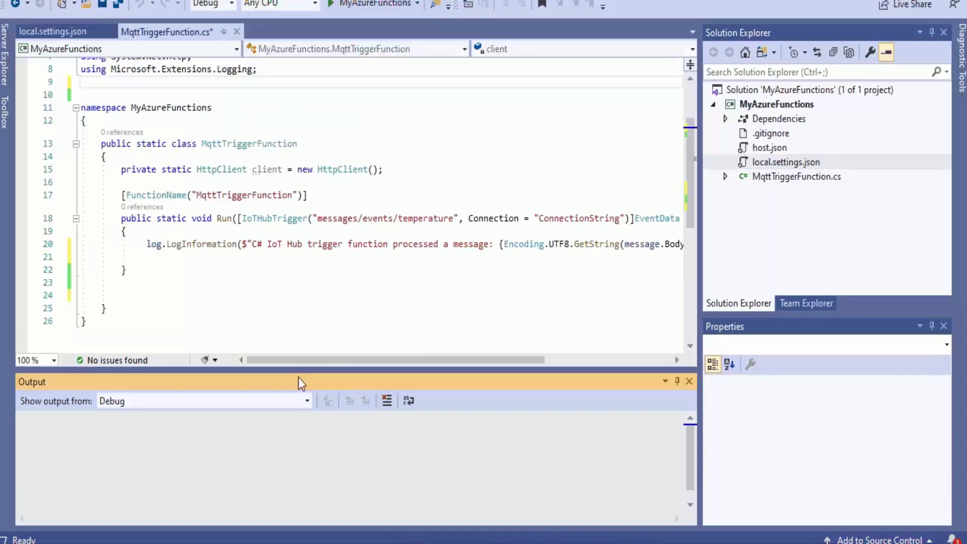
Paste the prepared SendEmail(string temperature) method, including its Gmail address and account password credentials, below the Run method in MqttTriggerFunction.cs.
left_click(145, 270)
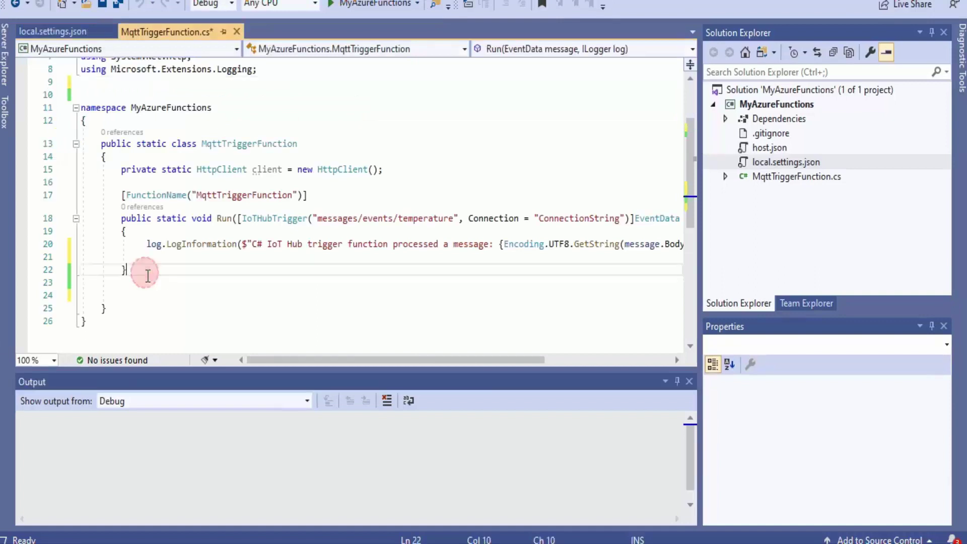
key("Return")
key("Return")
key("ctrl+v")
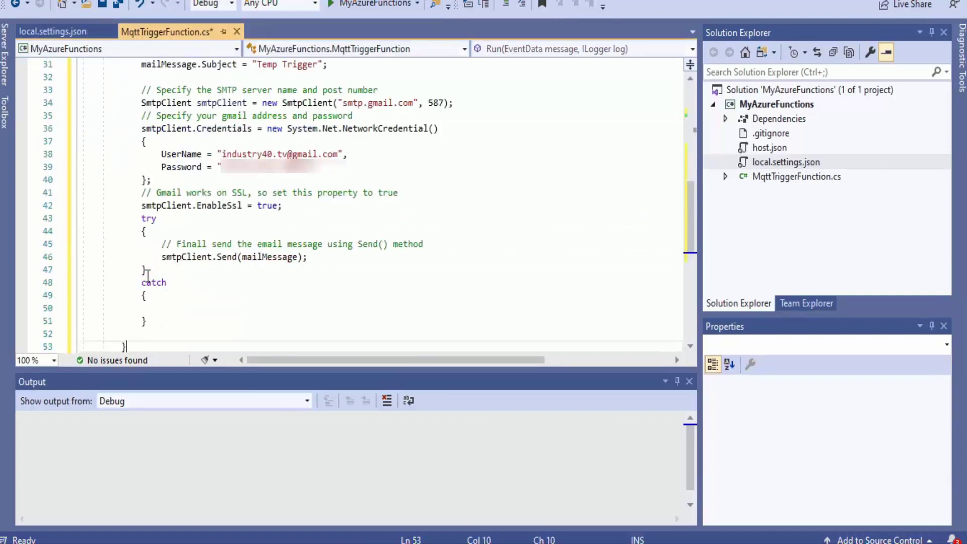
scroll(150, 276, "down", 3)
scroll(177, 266, "up", 6)
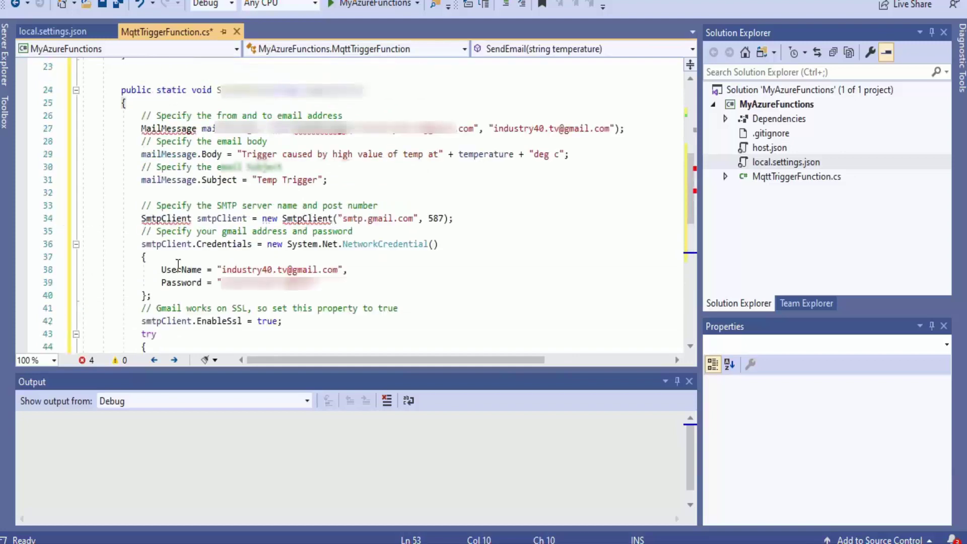
Apply the suggested using-directive fix for the unresolved MailMessage type in the SendEmail method.
mouse_move(161, 132)
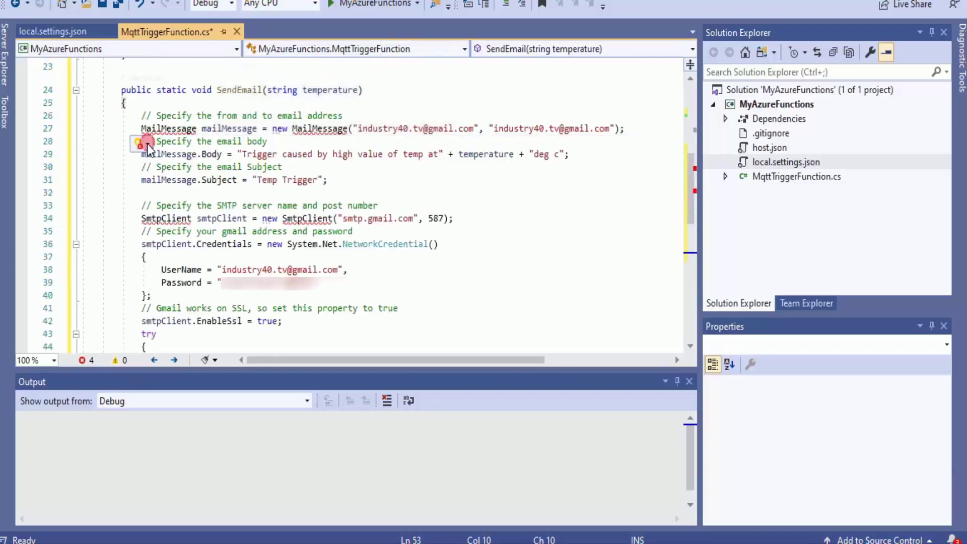
left_click(142, 145)
left_click(207, 163)
Review the SendEmail method's temperature parameter, sender and recipient addresses, body, subject, SMTP server settings and Gmail credentials.
scroll(353, 142, "up", 7)
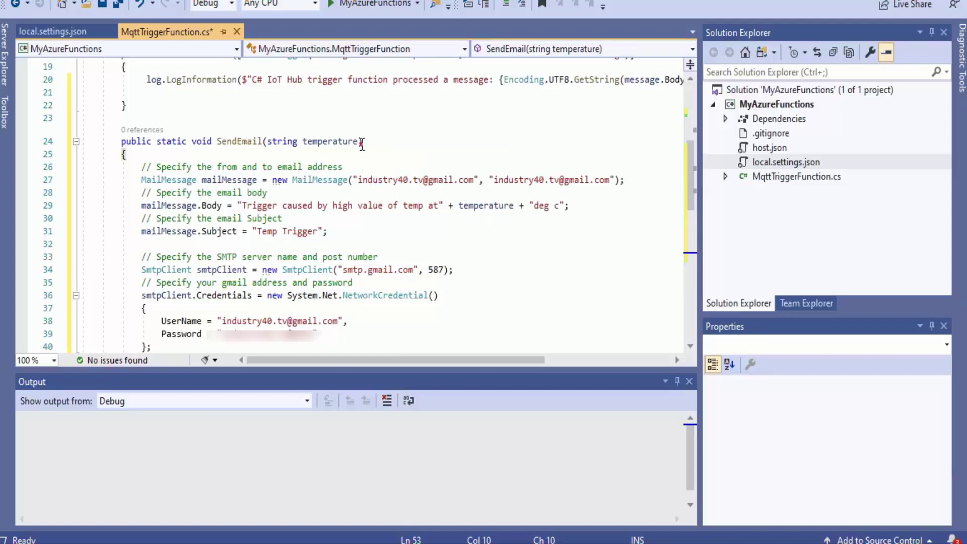
left_click_drag(361, 144, 298, 143)
left_click(341, 245)
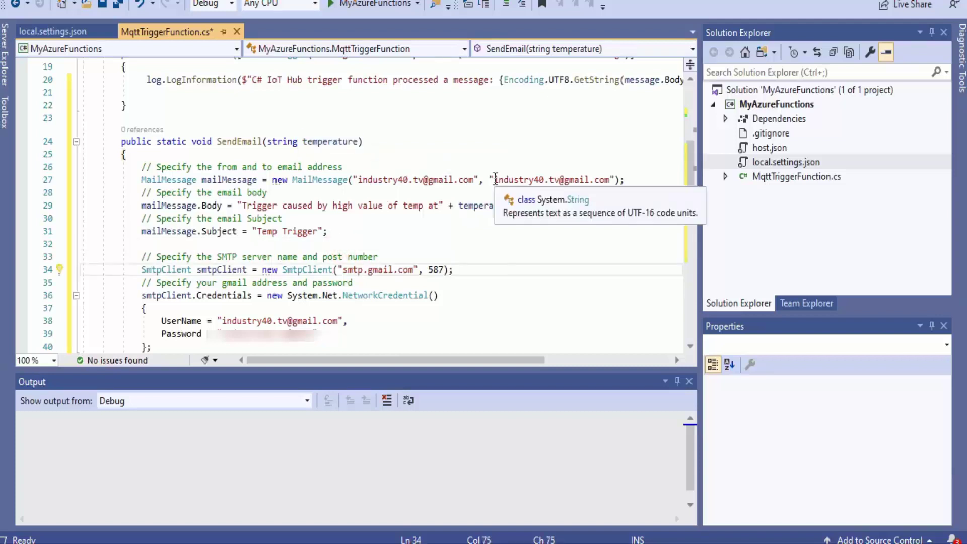
left_click_drag(357, 180, 471, 179)
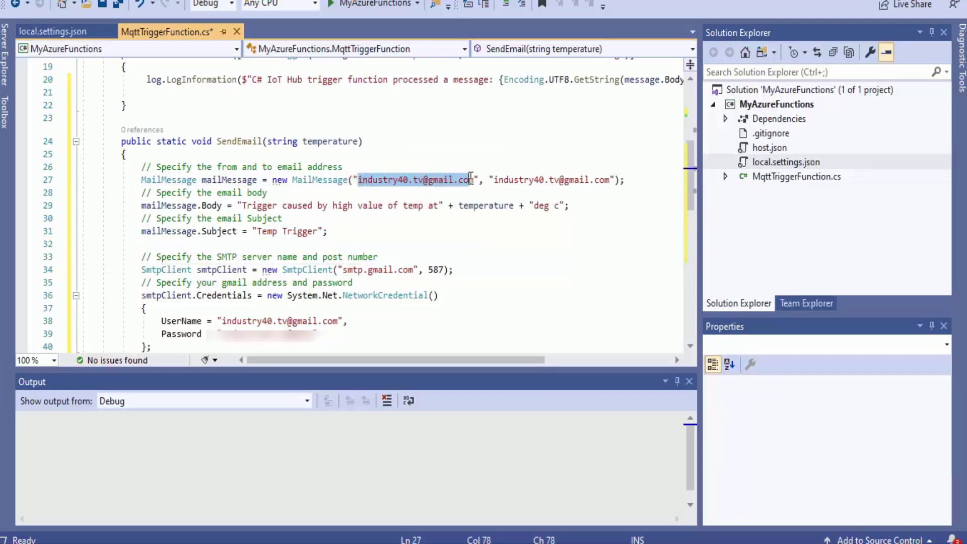
left_click_drag(238, 206, 569, 205)
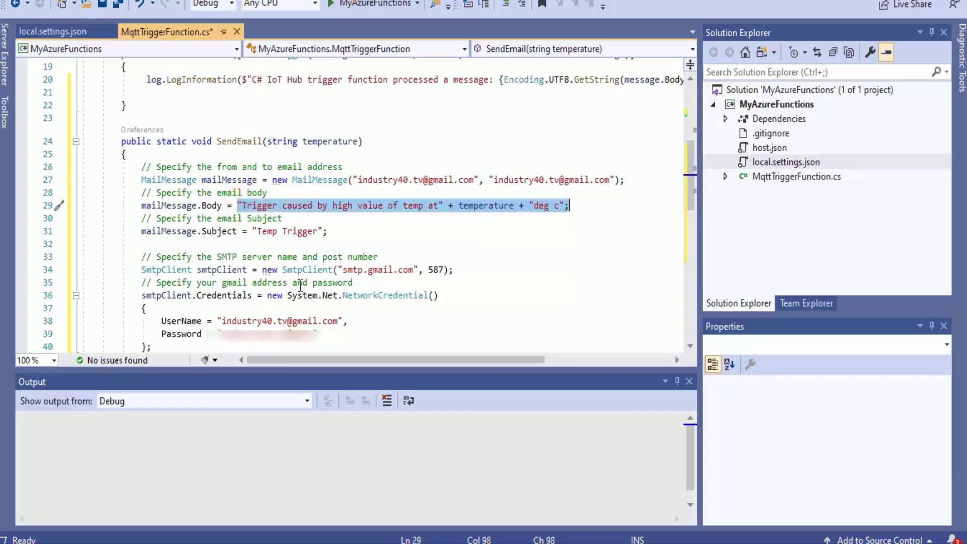
left_click(301, 285)
left_click_drag(141, 231, 380, 233)
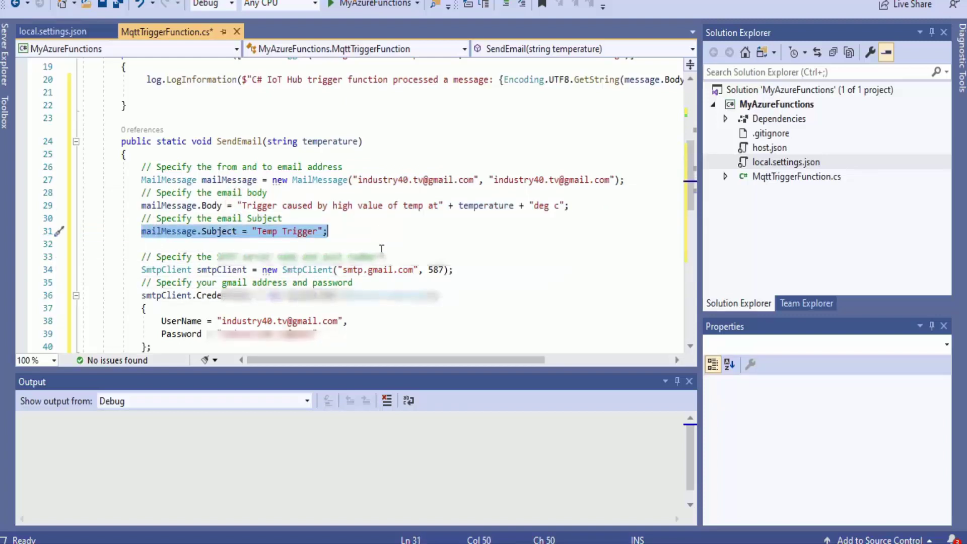
scroll(381, 248, "down", 2)
left_click(130, 189)
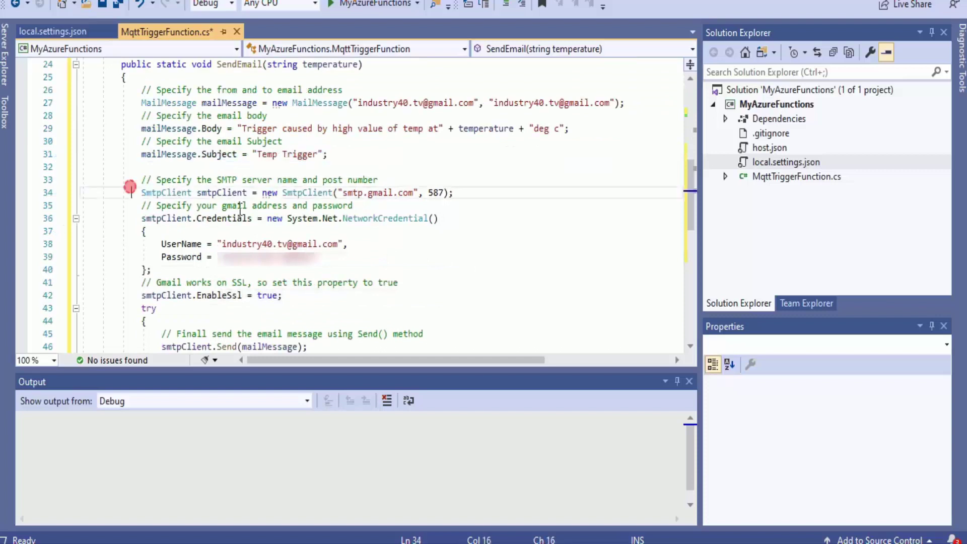
left_click(497, 218, "shift")
scroll(486, 271, "down", 1)
left_click(166, 227)
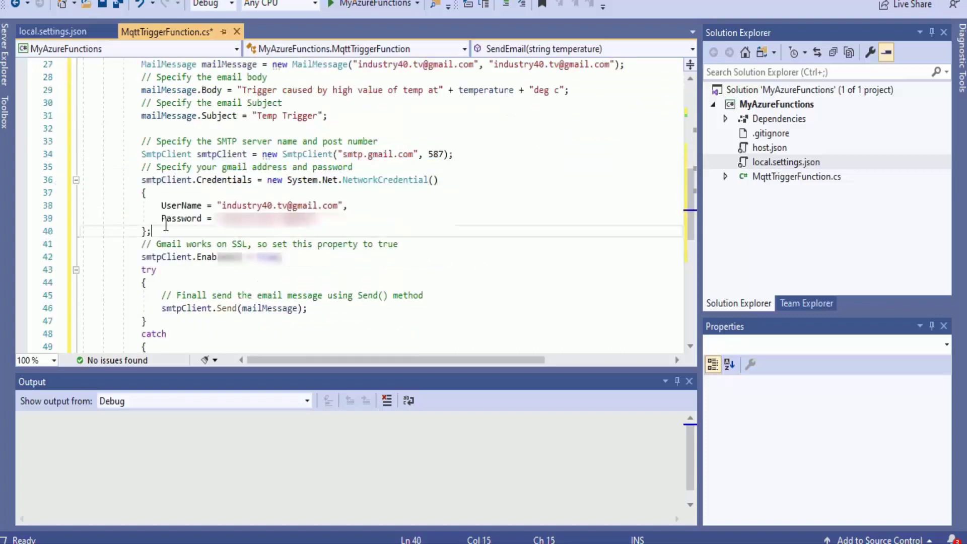
left_click_drag(160, 205, 327, 219)
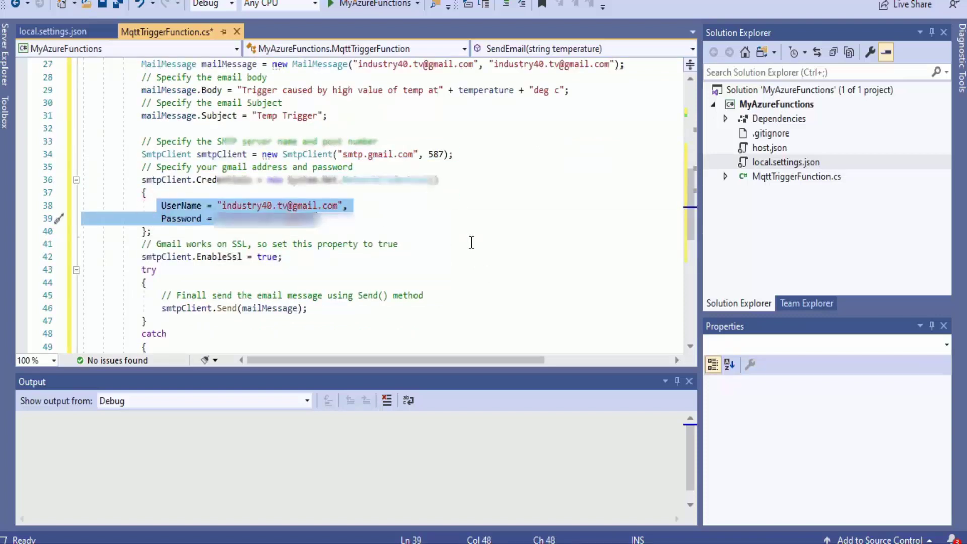
scroll(471, 242, "down", 2)
Add a SendEmail call at the end of the Run method, passing Encoding.UTF8.GetString(message.Body.Array) as its argument.
scroll(471, 242, "up", 7)
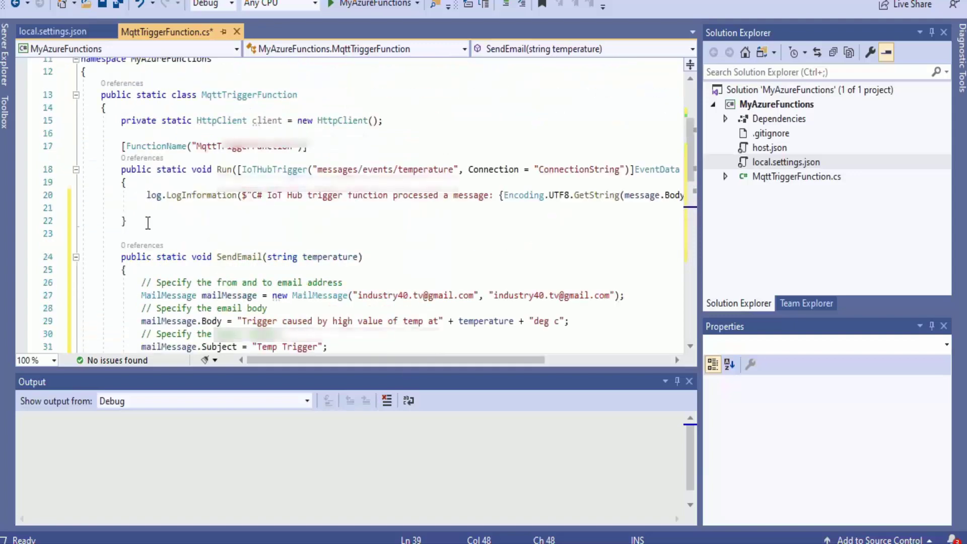
left_click(148, 207)
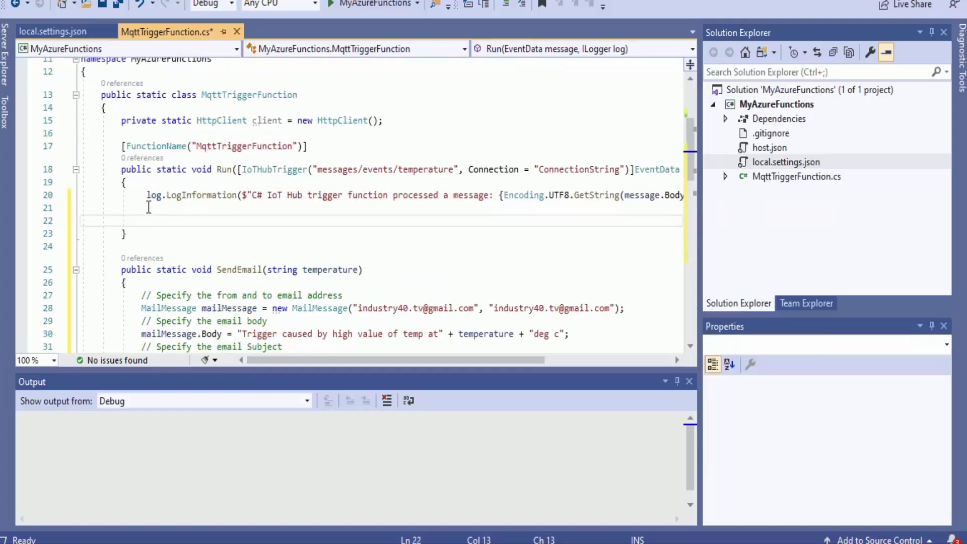
key("Return")
type("SendEmail(")
scroll(296, 364, "right", 5)
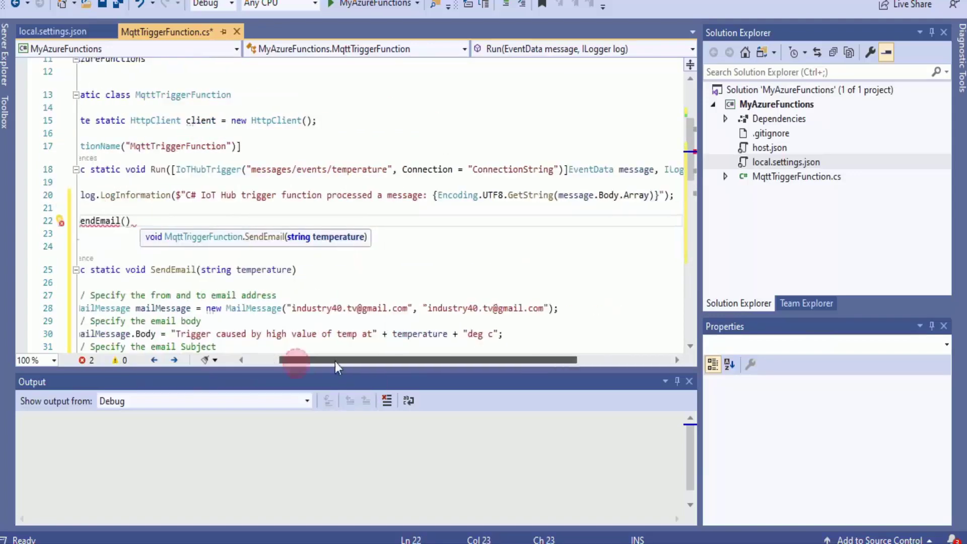
left_click_drag(316, 195, 534, 195)
left_click_drag(524, 359, 432, 359)
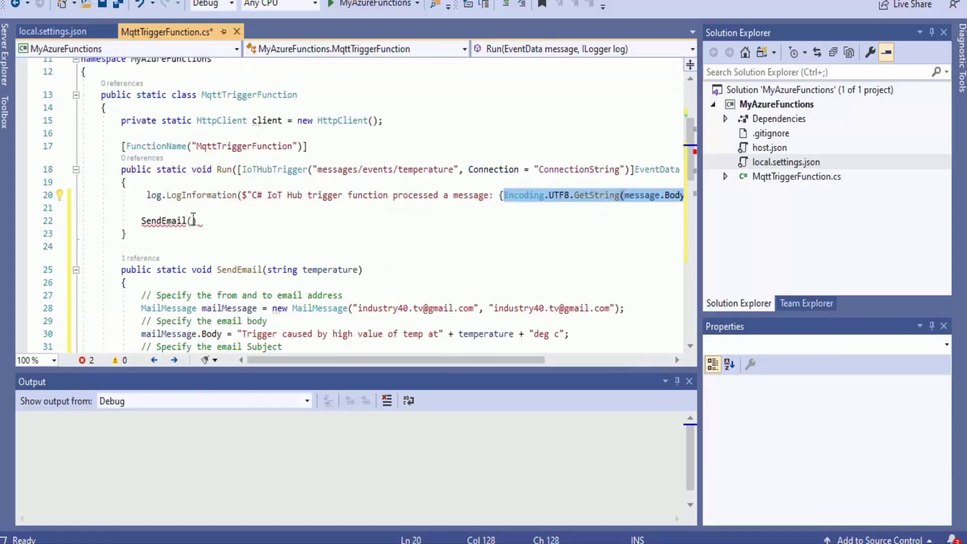
left_click(193, 220)
type("Encoding.UTF8.GetString(message.Body.Array)")
type(");")
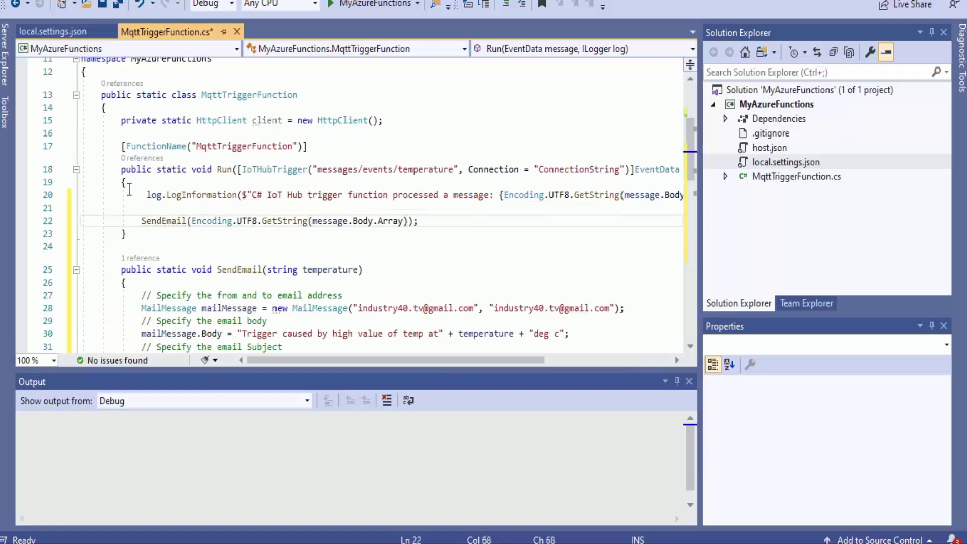
Comment out the existing log line in Run and add log.LogInformation("SendEmail Sent"); above the SendEmail call.
left_click(147, 195)
type("//")
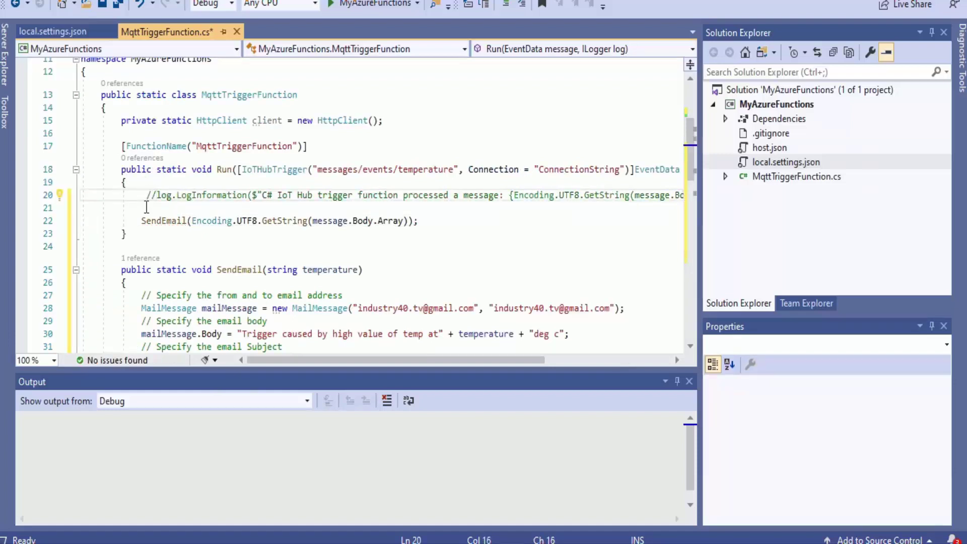
left_click(146, 207)
type("Log")
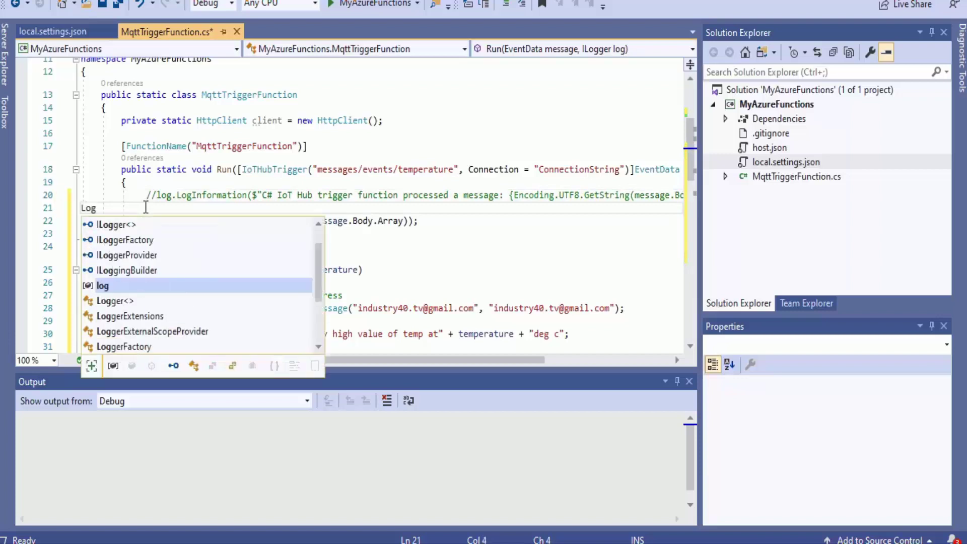
type(".Logi")
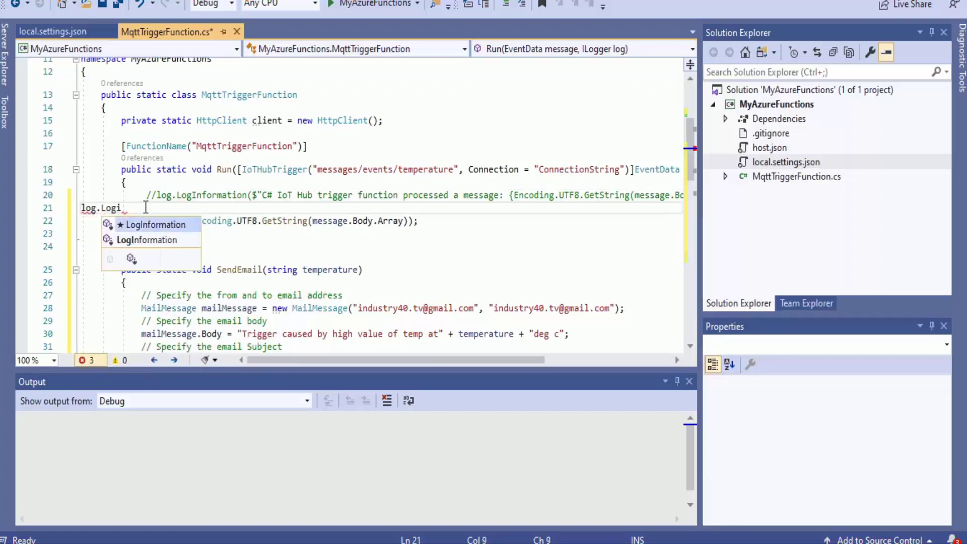
type("nfo(")
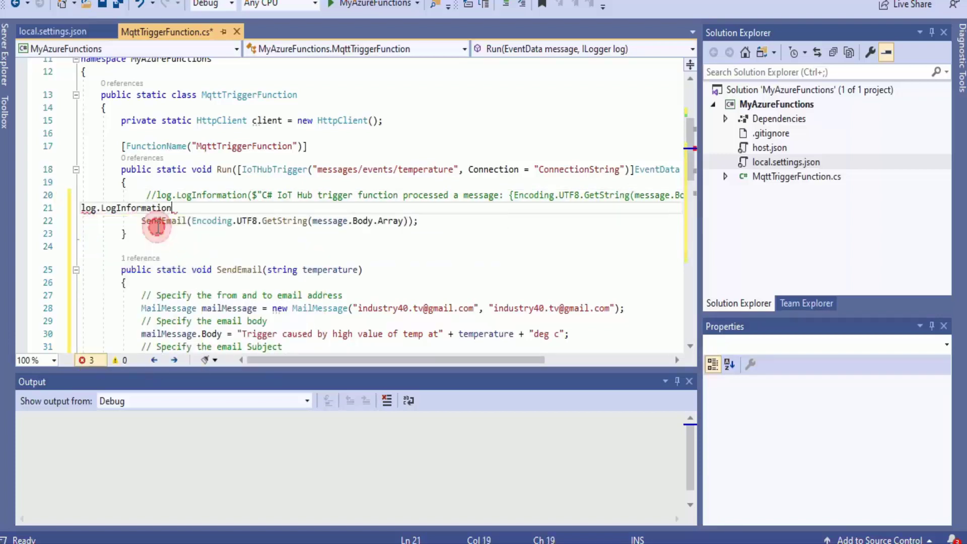
type("\"SendEmail Sent\")")
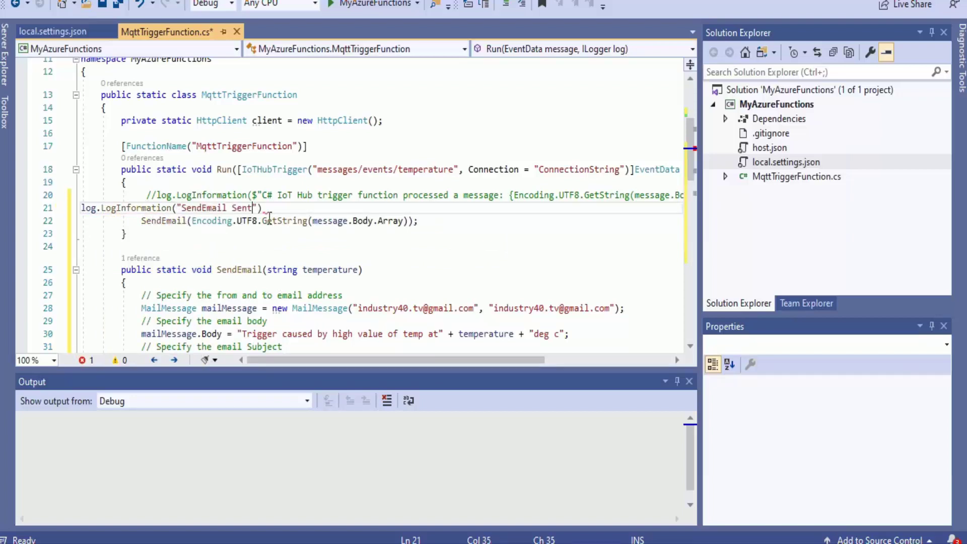
type(";")
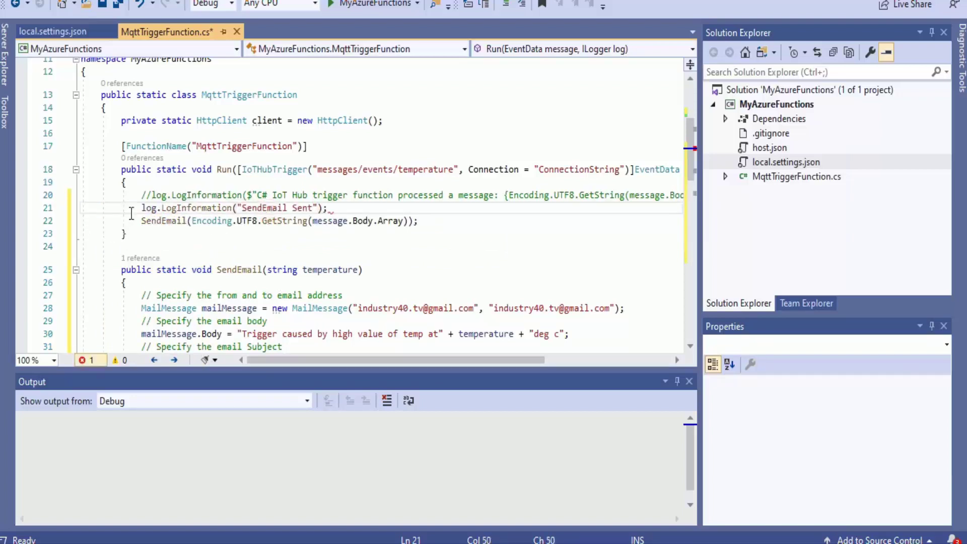
left_click(383, 269)
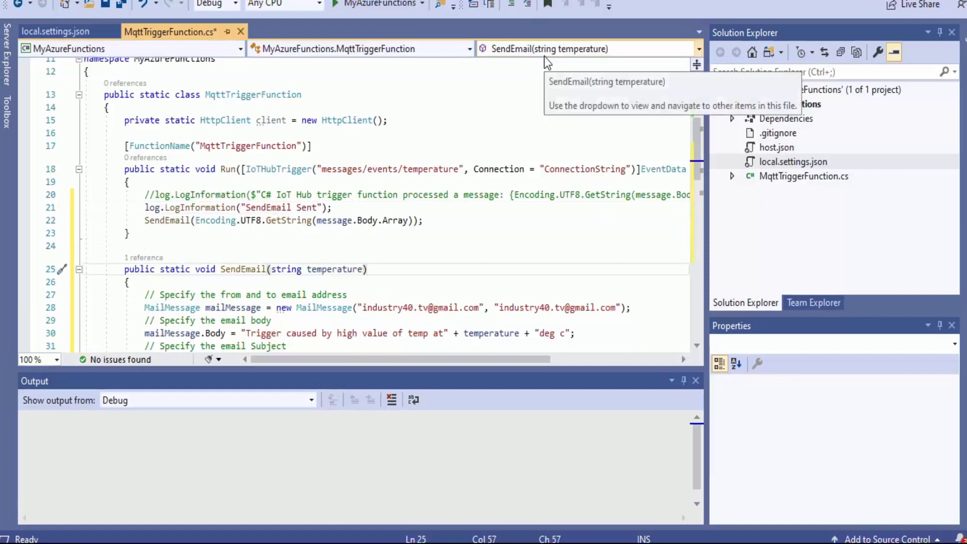
Run the MyAzureFunctions project, then switch to Node-RED and fire the timestamp inject node twice to send temperature readings.
left_click(368, 4)
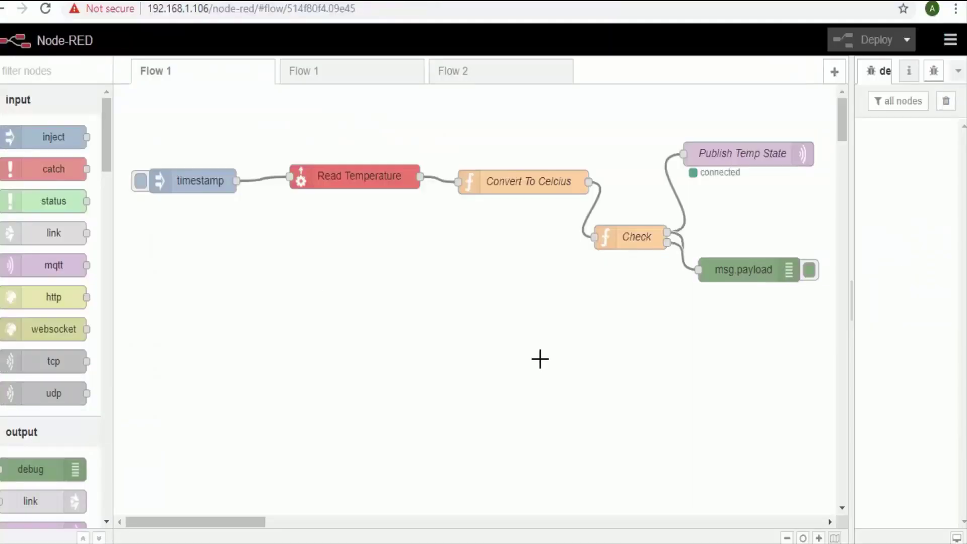
left_click(141, 181)
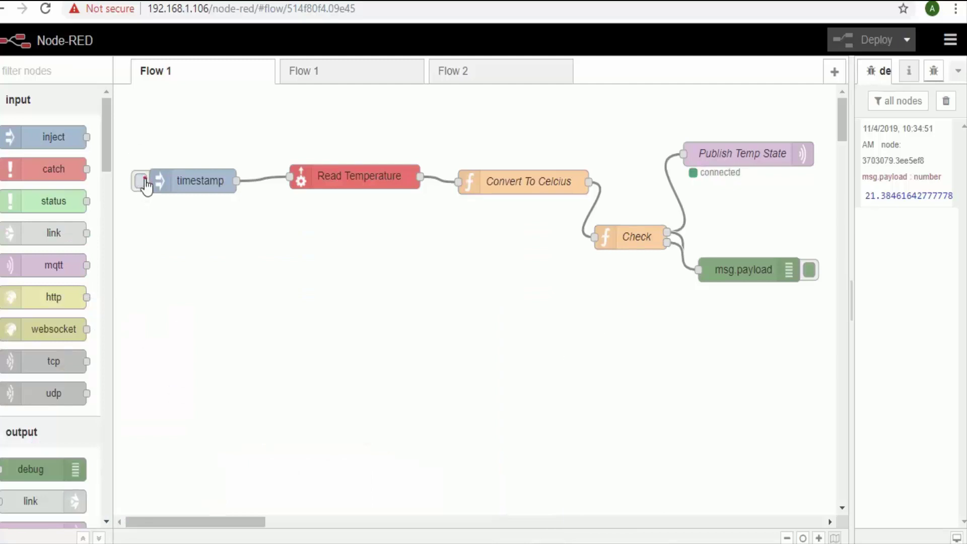
left_click(142, 181)
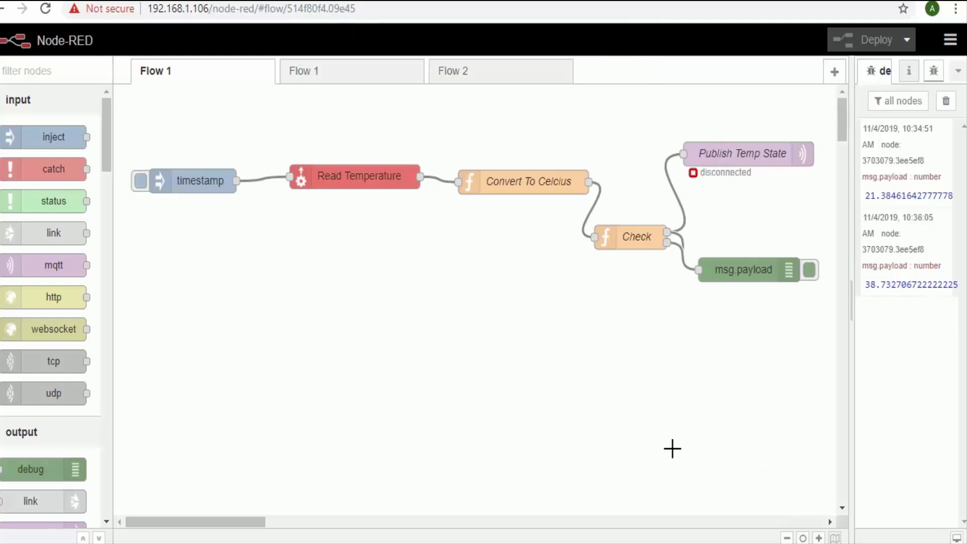
Switch to the Gmail inbox and open the Temp Trigger email.
left_click(755, 543)
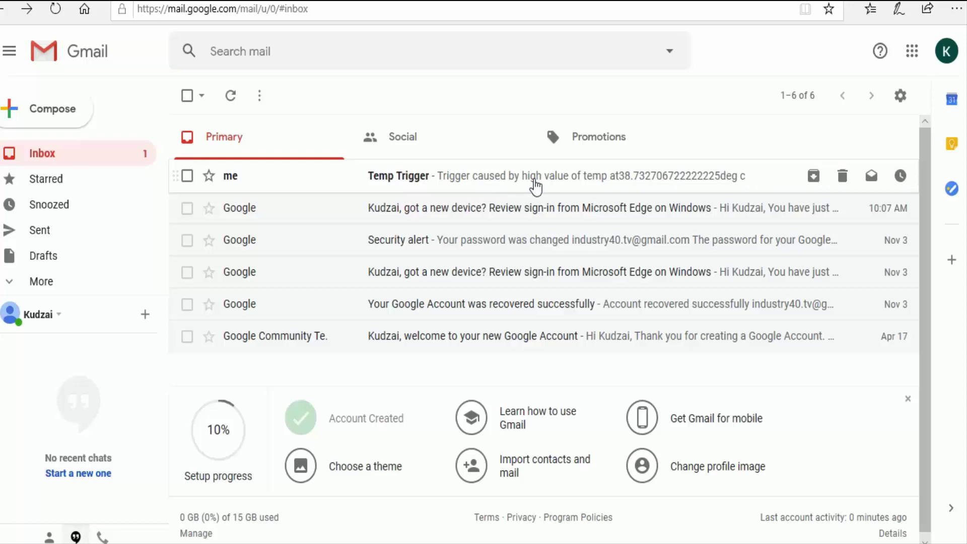
left_click(554, 181)
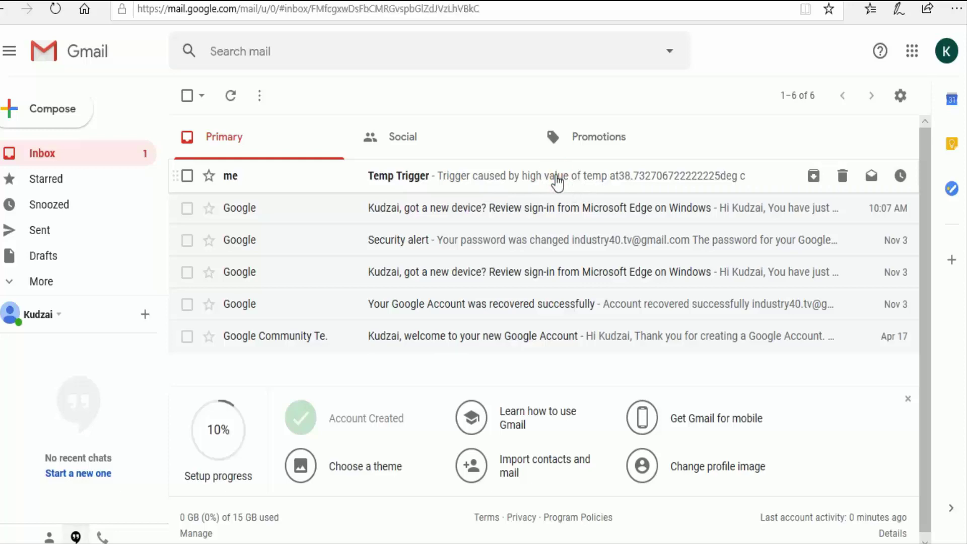